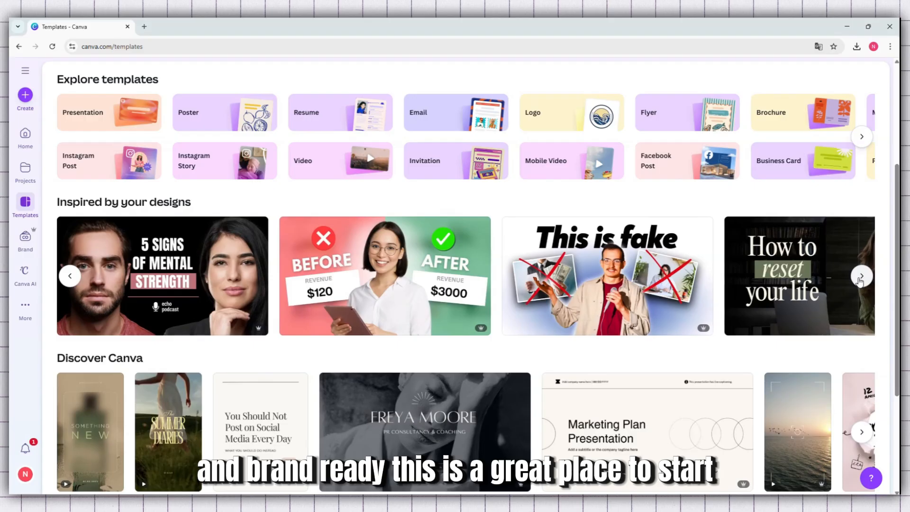
click(860, 277)
scroll(772, 264, down, 4)
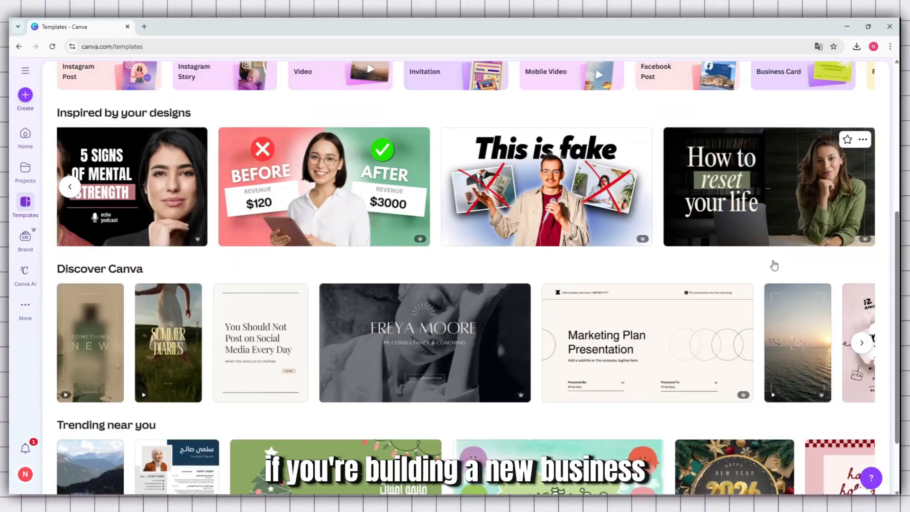
scroll(772, 264, down, 12)
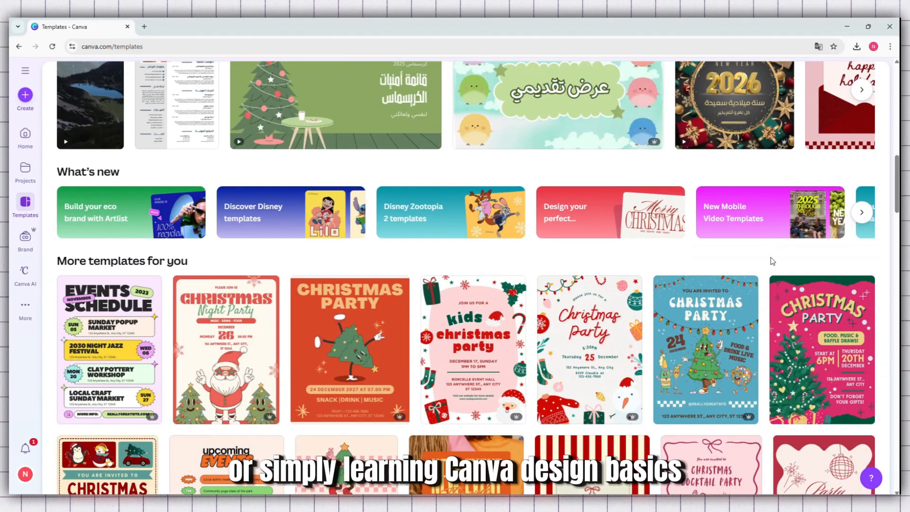
scroll(771, 261, down, 12)
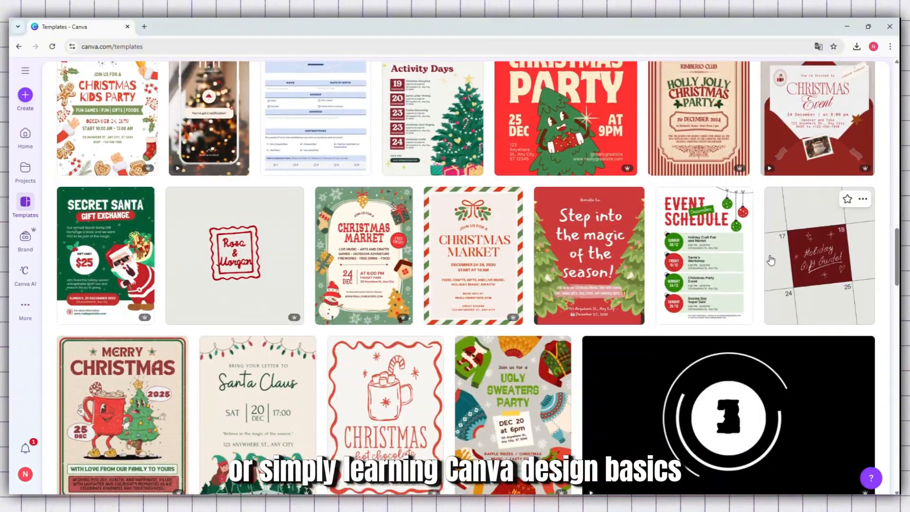
scroll(771, 259, down, 3)
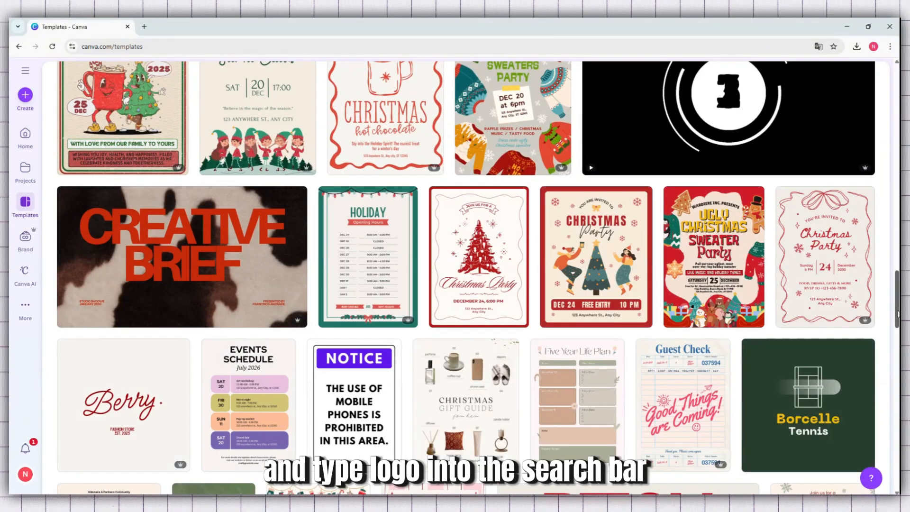
Step: Search the template library for "logo"
drag(898, 300, 897, 95)
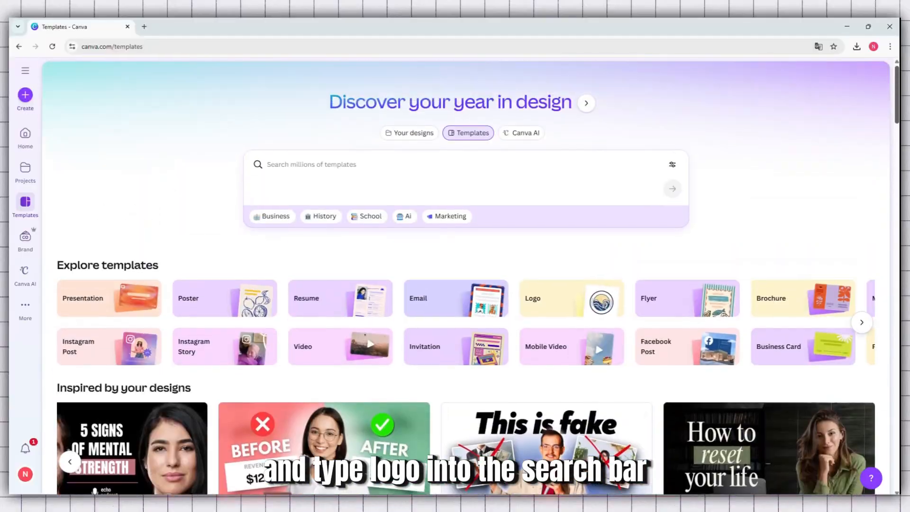
click(284, 168)
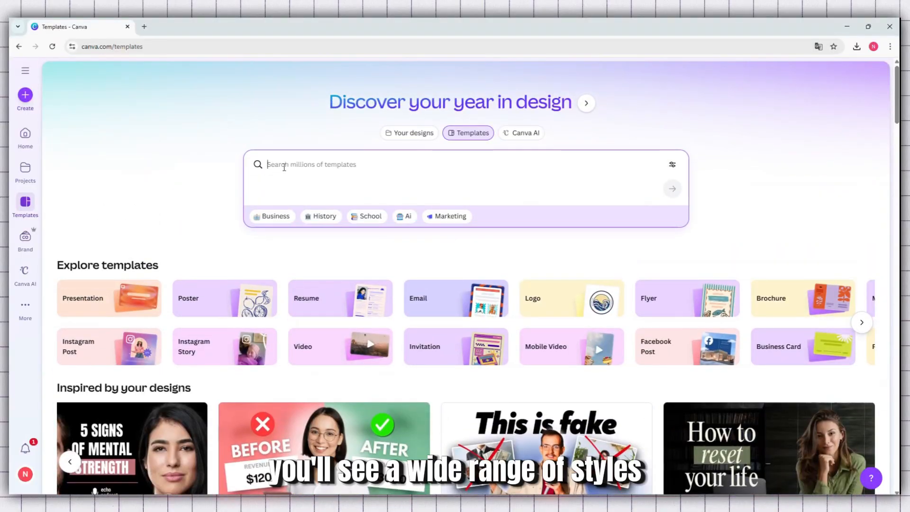
text(logo)
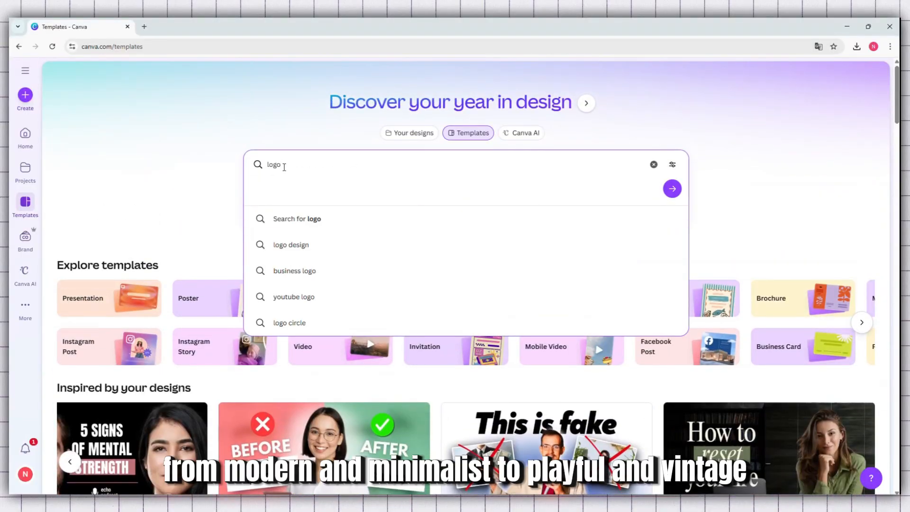
key(Return)
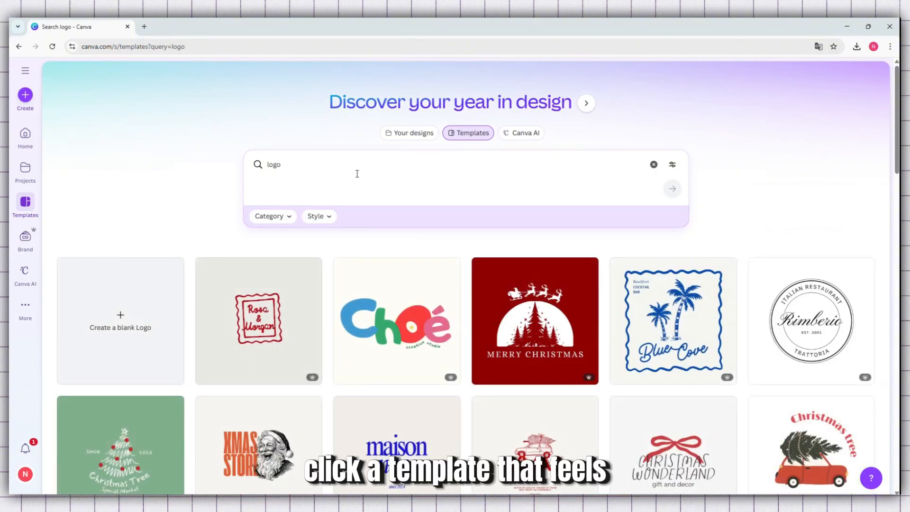
Step: Choose the Black and White Circle Professional Stamp Logo template from the results and open it for customization
scroll(763, 285, down, 2)
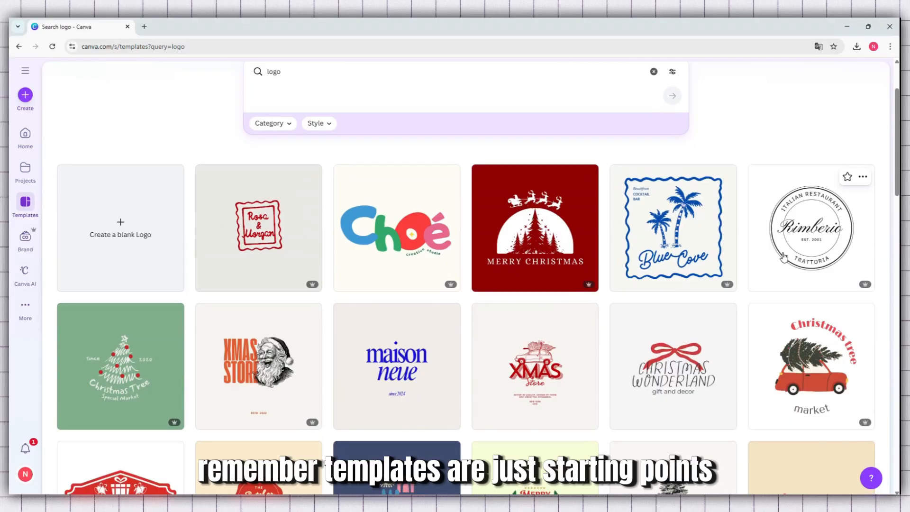
scroll(784, 256, down, 3)
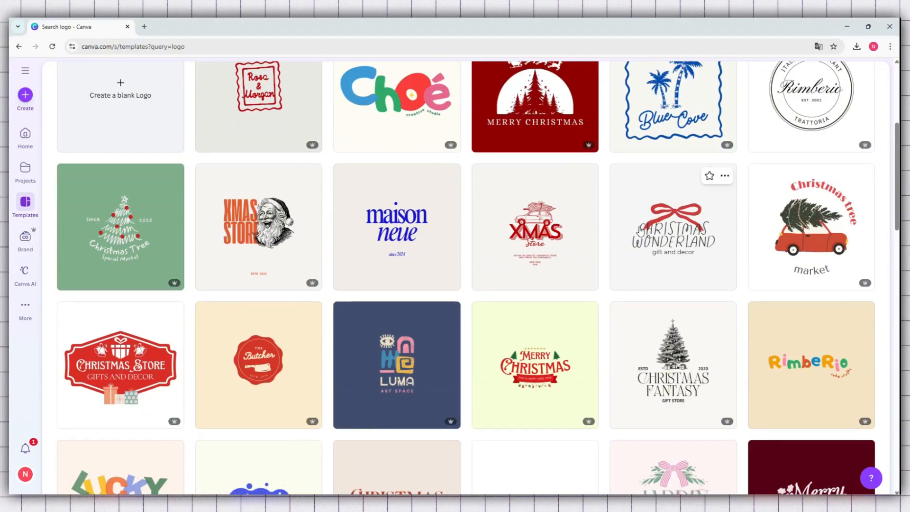
scroll(636, 220, up, 1)
scroll(637, 219, up, 2)
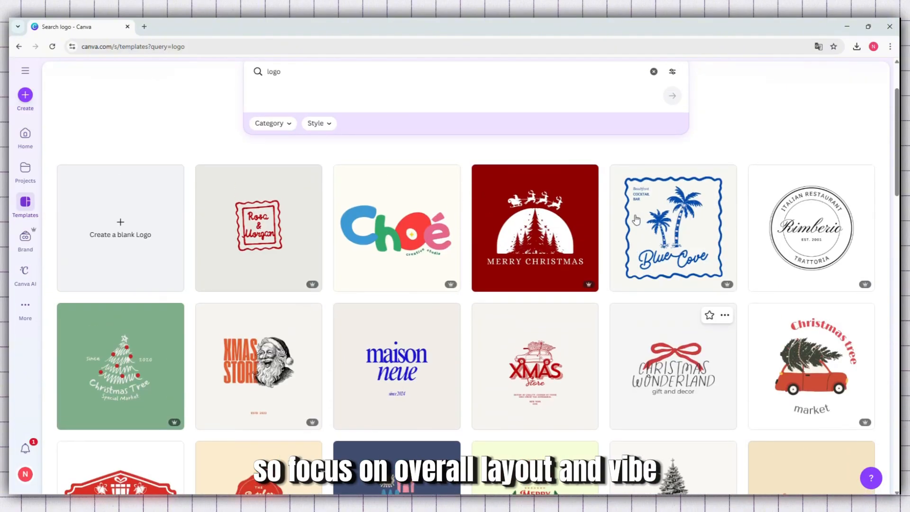
click(823, 223)
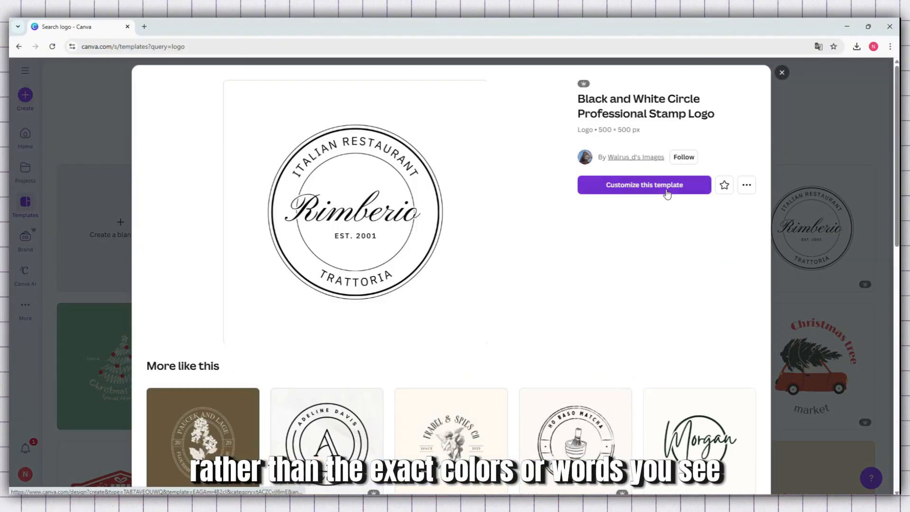
click(667, 189)
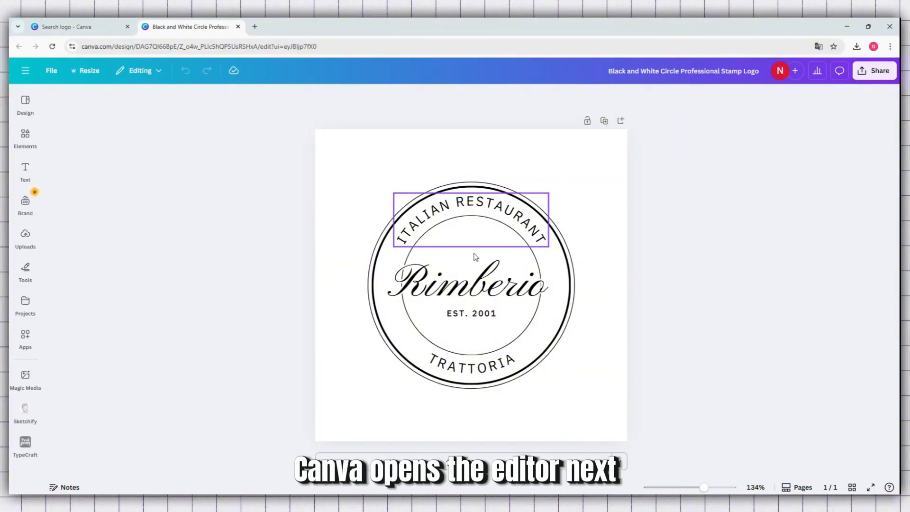
Step: Replace the script name Rimberio in the middle of the logo with "Tutorly"
double_click(493, 291)
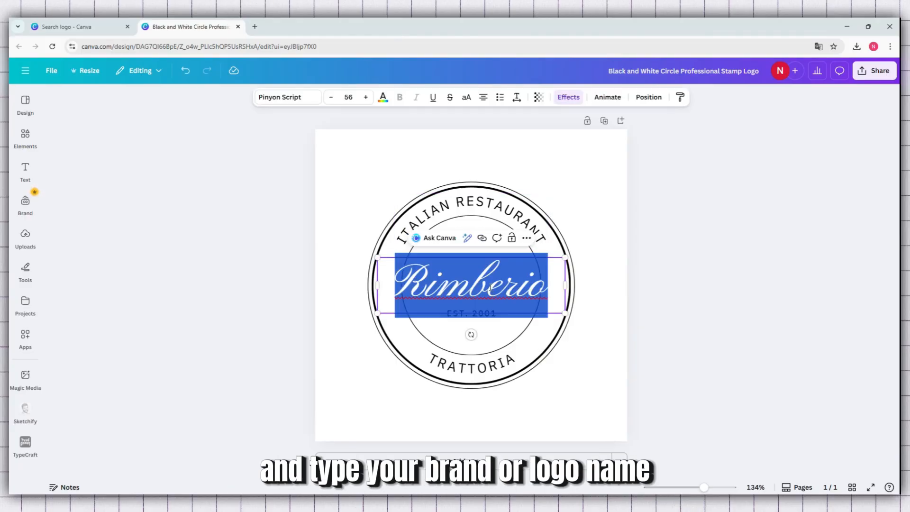
text(T)
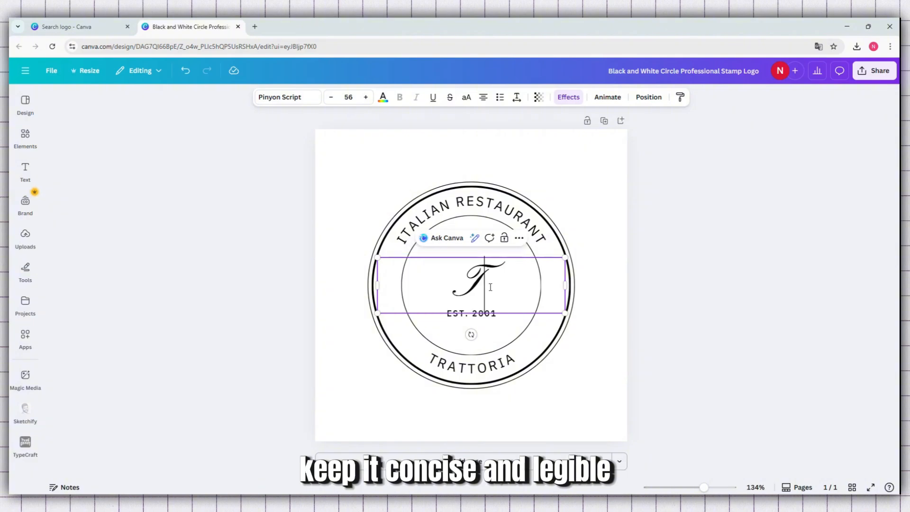
text(ut)
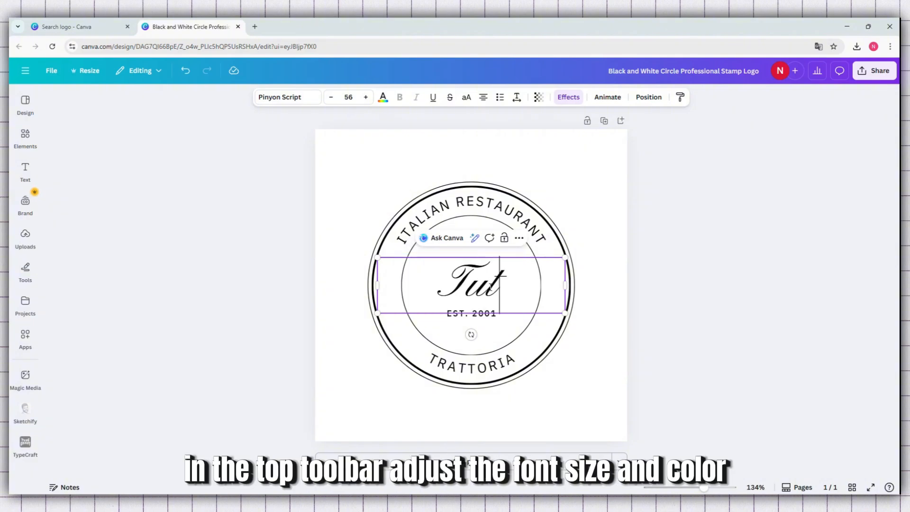
text(orly)
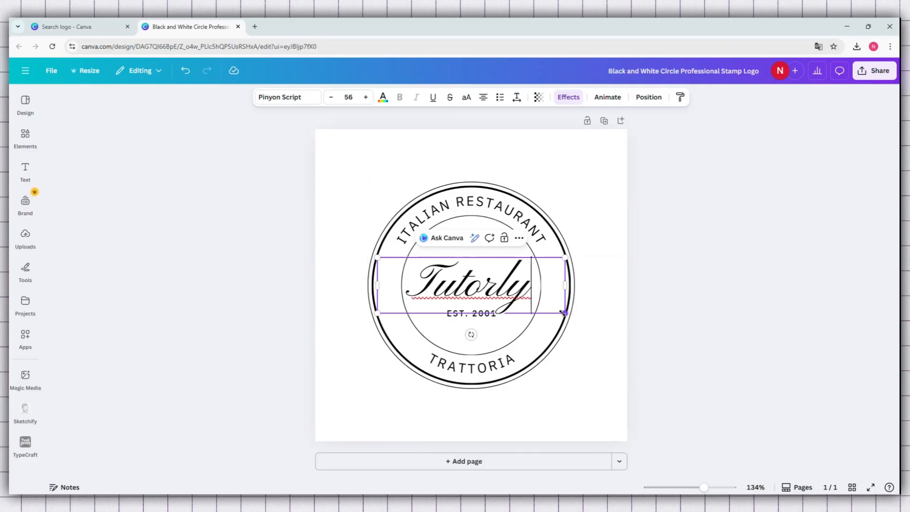
Step: Enlarge the Tutorly text to a font size of about 58.9 and centre it horizontally within the circle
drag(564, 313, 575, 316)
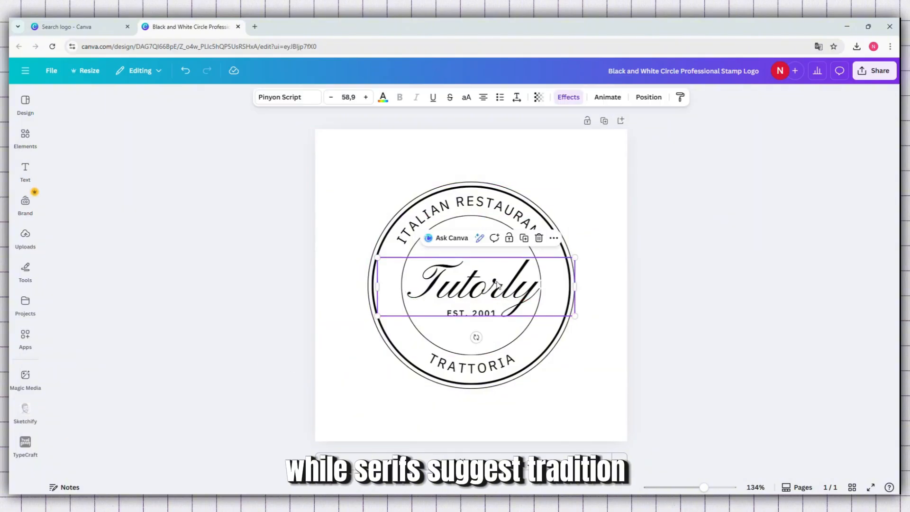
drag(495, 282, 492, 281)
click(499, 213)
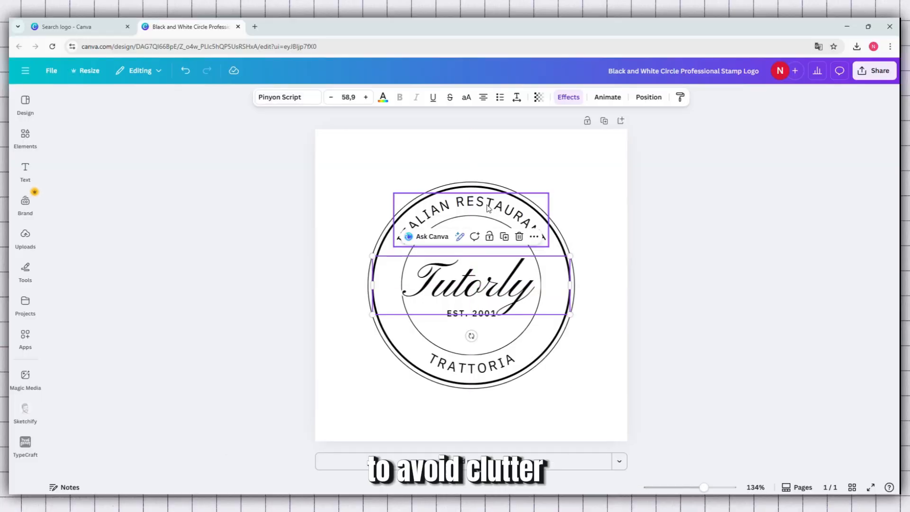
Step: Replace the upper curved text ITALIAN RESTAURANT with "LEARN . DISCOVER"
double_click(489, 209)
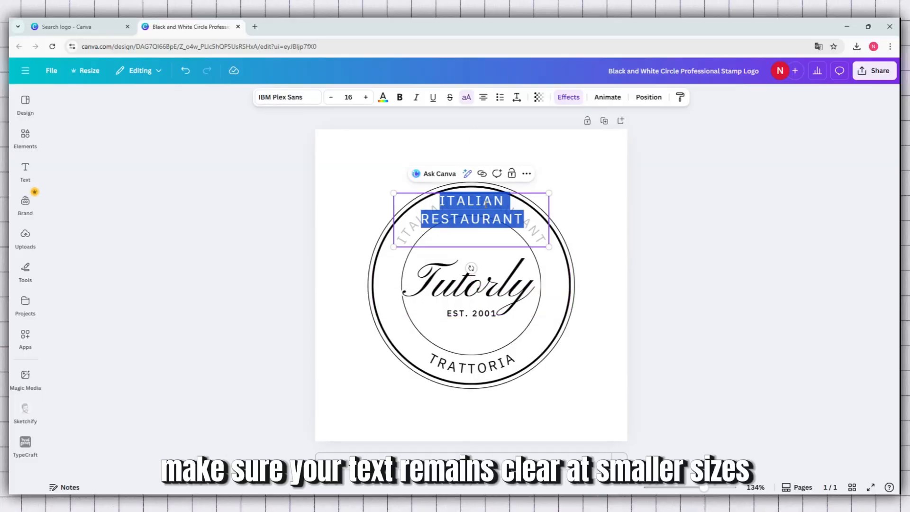
text(LE)
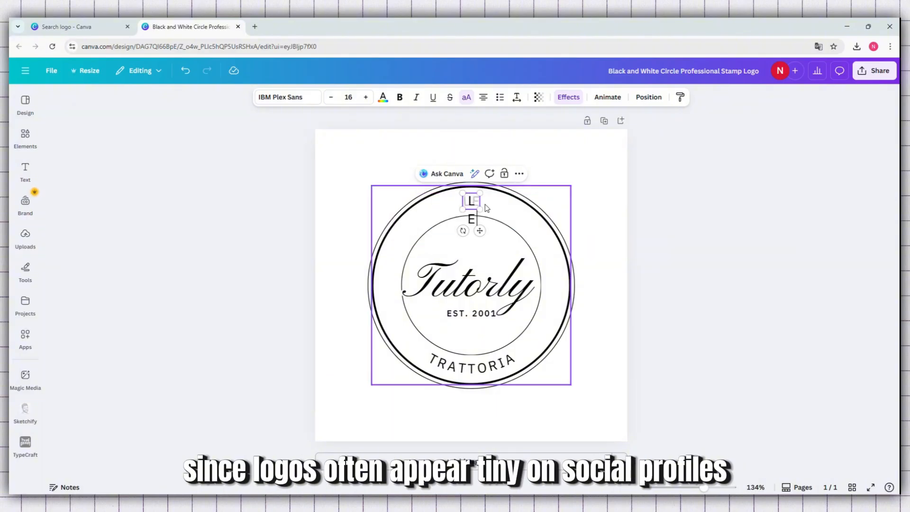
text(A)
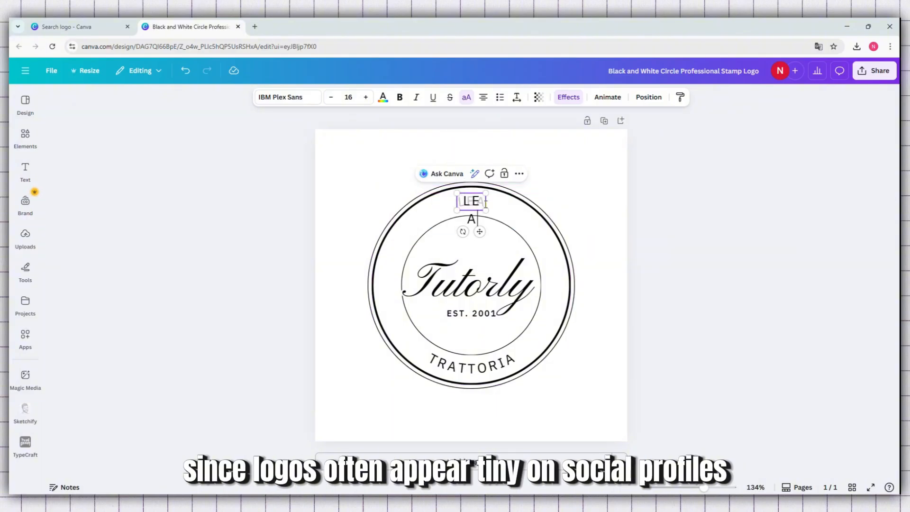
text(RN)
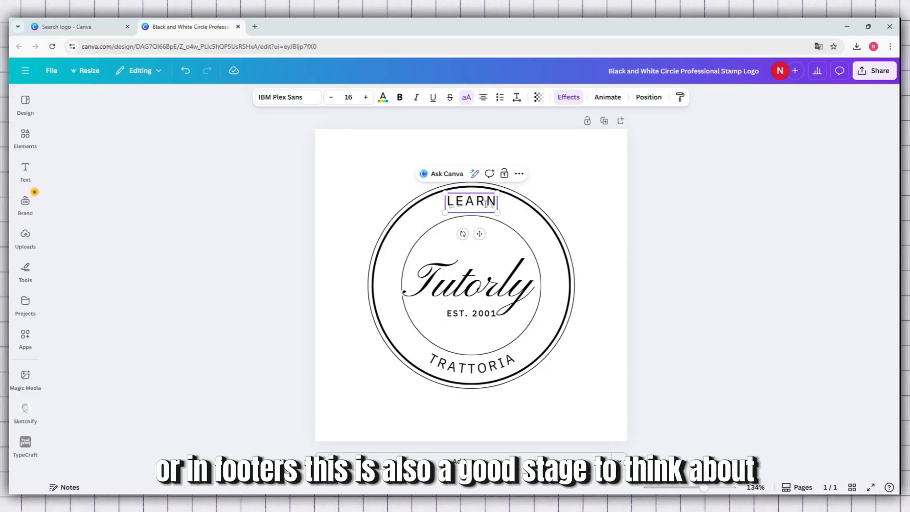
text( . DIS)
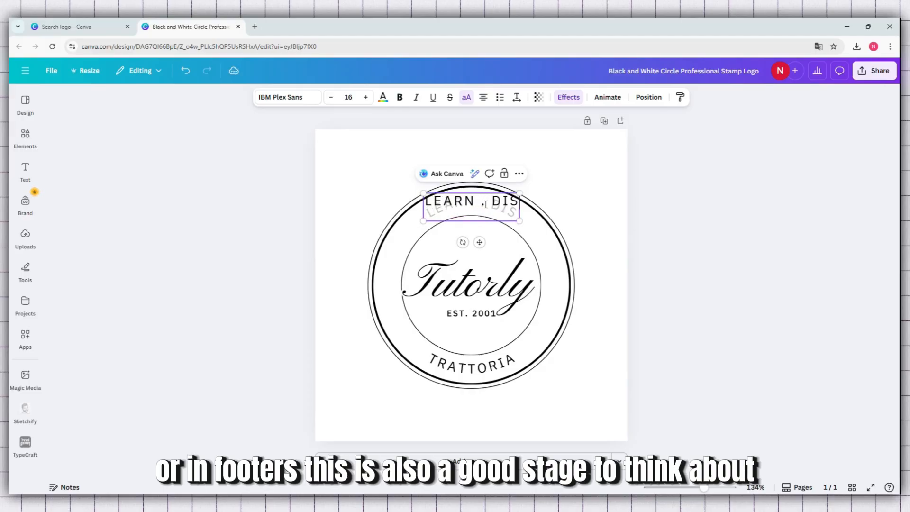
text(COVER)
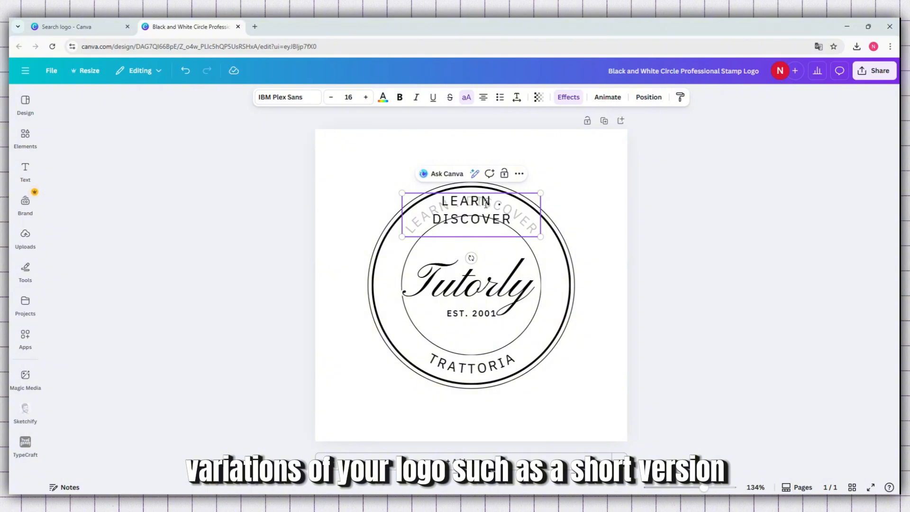
key(Return)
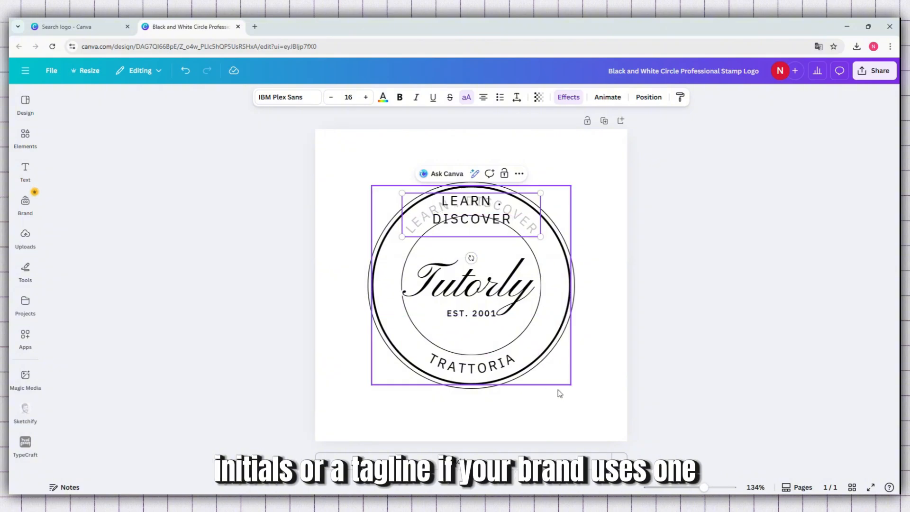
click(563, 408)
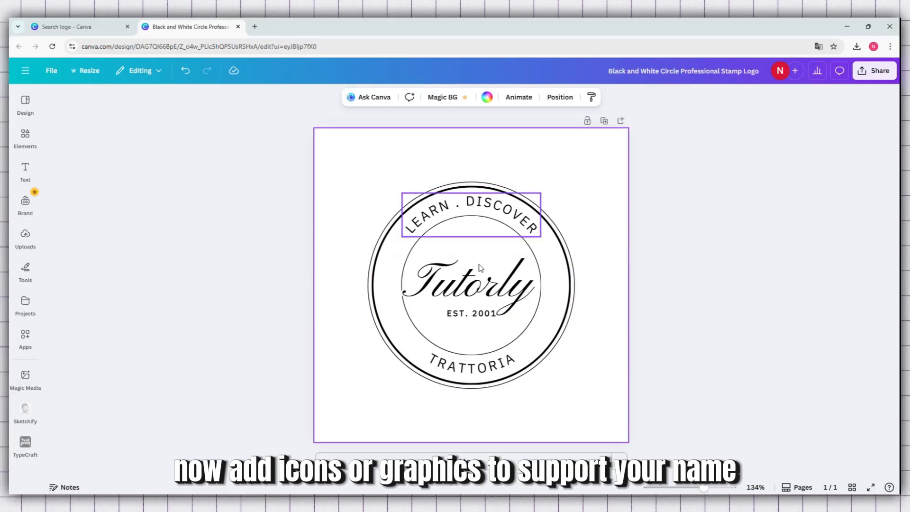
Step: Replace the lower curved text TRATTORIA with "YOUTUBE"
double_click(478, 371)
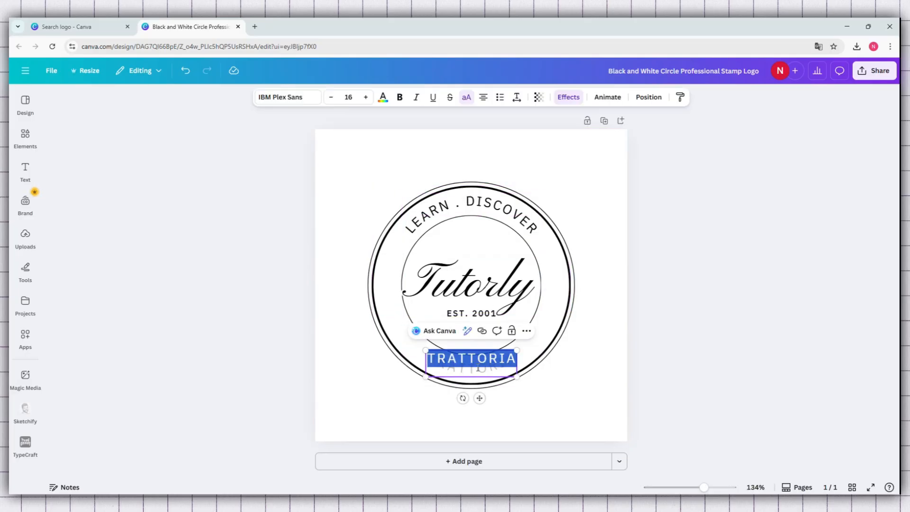
text(Y)
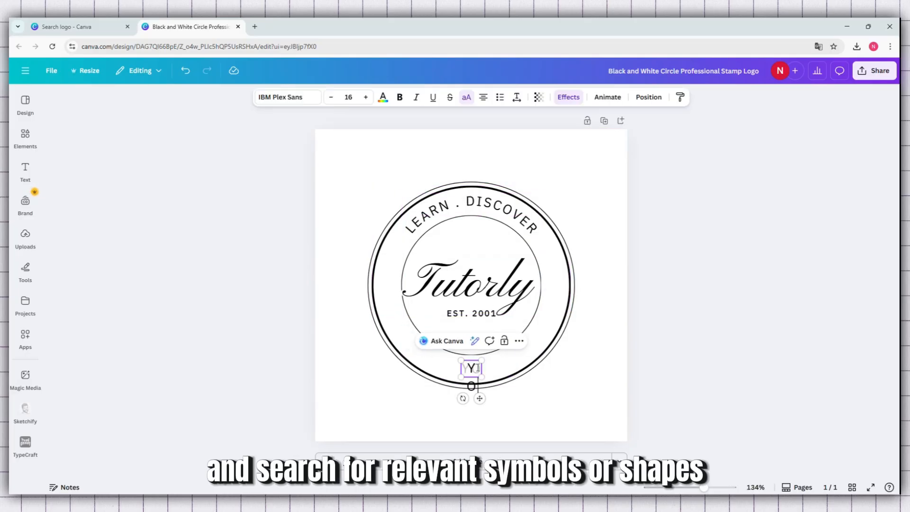
text(OUTUBE)
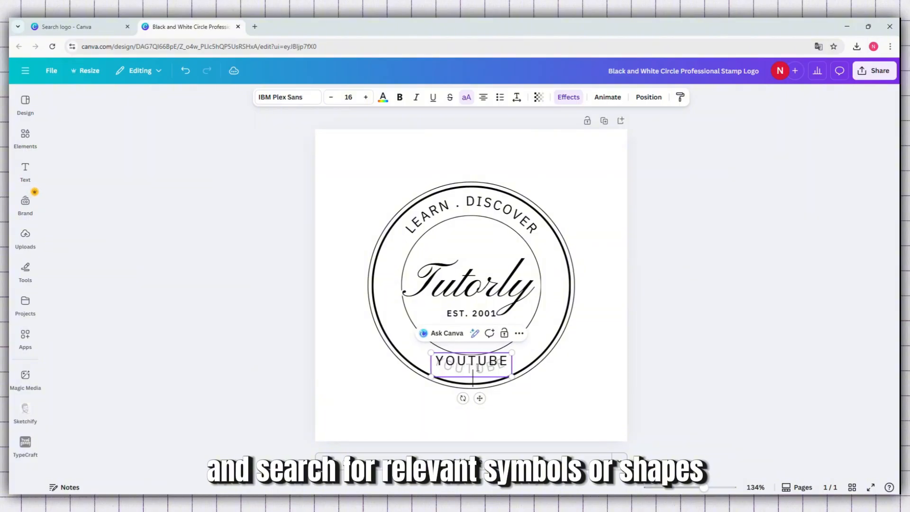
Step: Search the graphic elements for "tutorial"
click(25, 137)
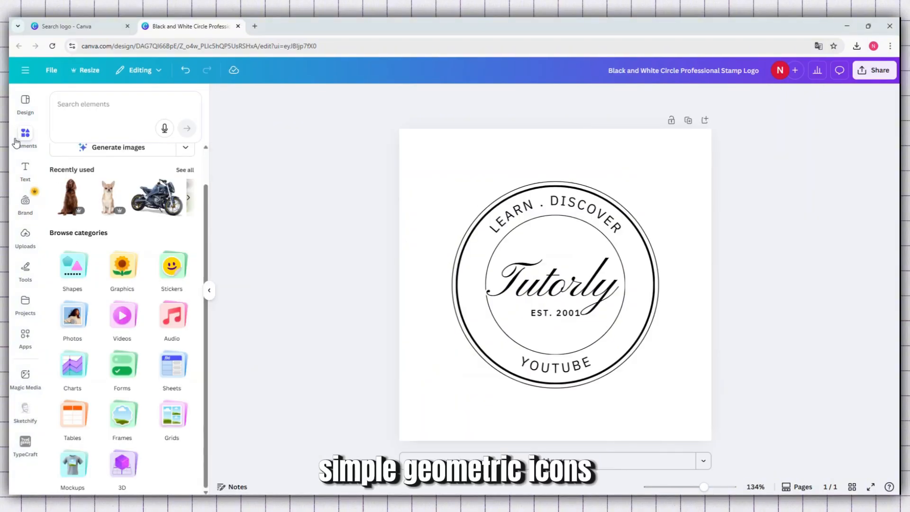
click(87, 109)
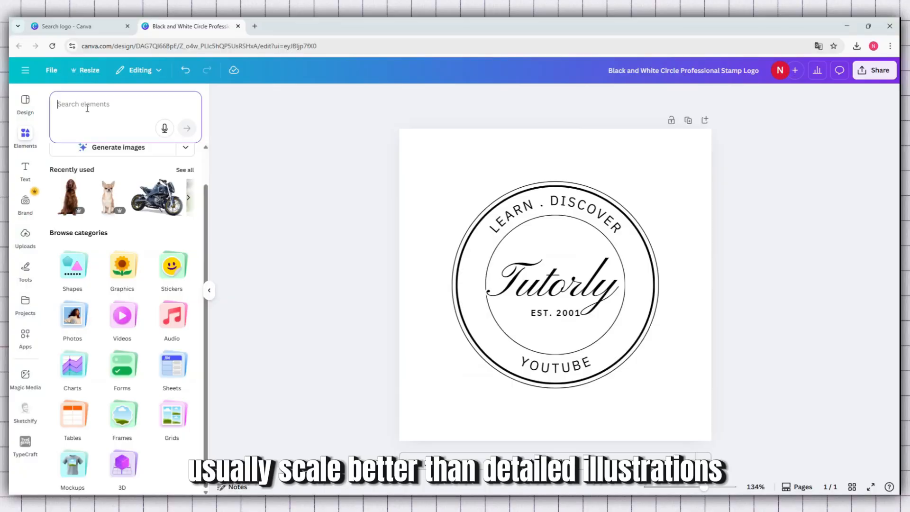
text(youtube)
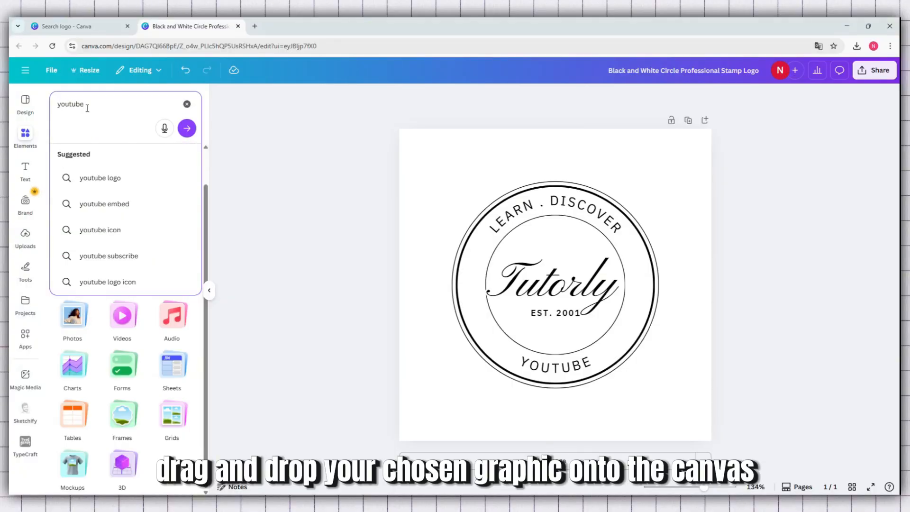
key(BackSpace)
text(t)
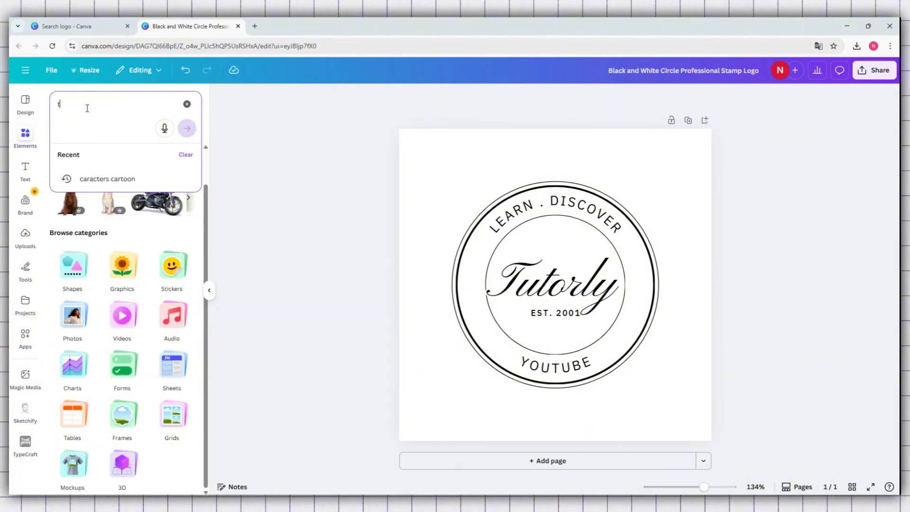
text(utorial)
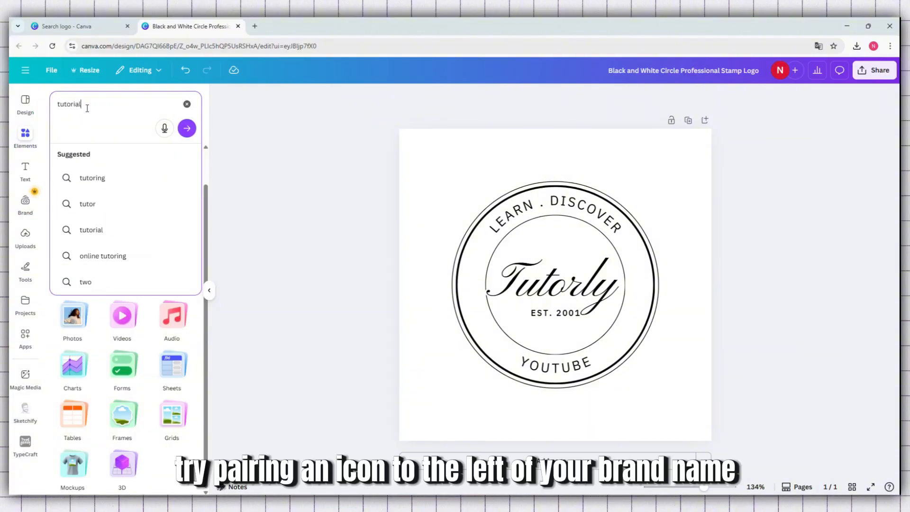
key(Return)
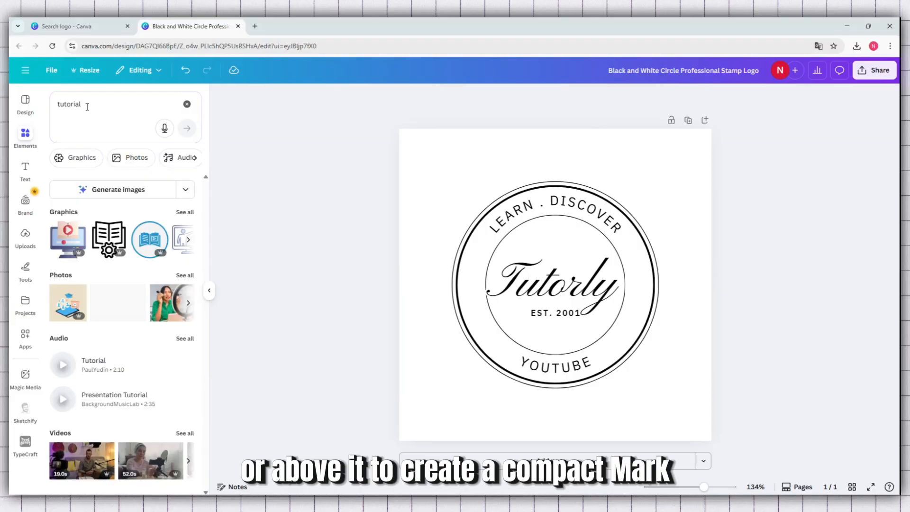
Step: Add the round blue book-and-play-symbol graphic to the logo's centre and move the Tutorly text up toward the curved text
drag(150, 239, 512, 239)
click(560, 283)
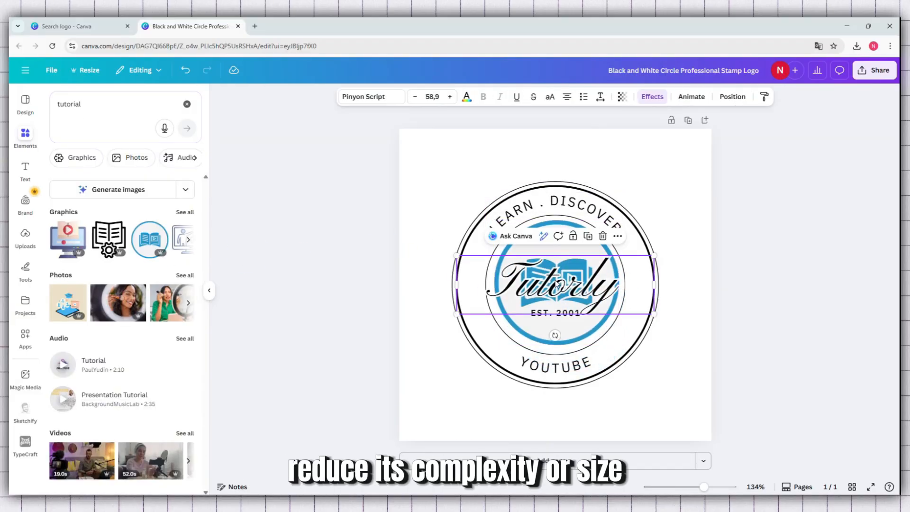
drag(560, 283, 553, 246)
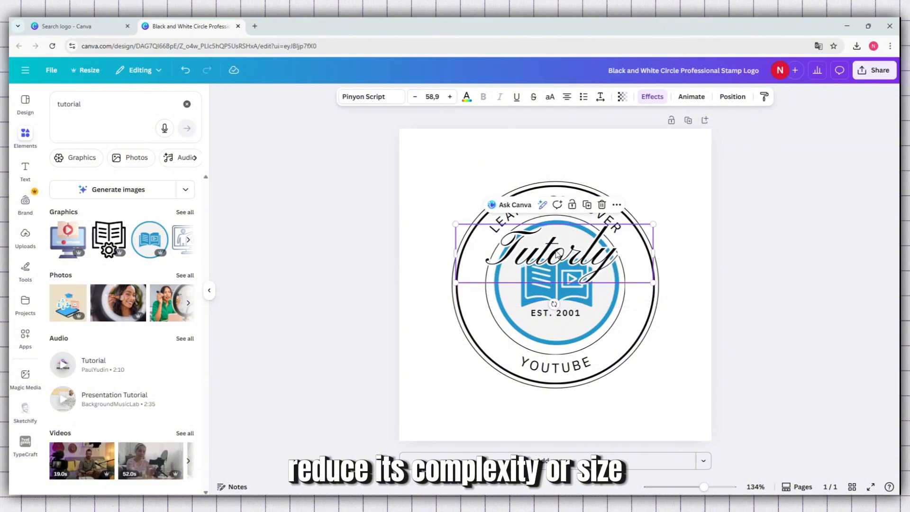
Step: Shrink the book graphic so it sits beneath the Tutorly text and delete the EST. 2001 text
click(618, 230)
drag(618, 221, 577, 300)
click(565, 314)
key(Delete)
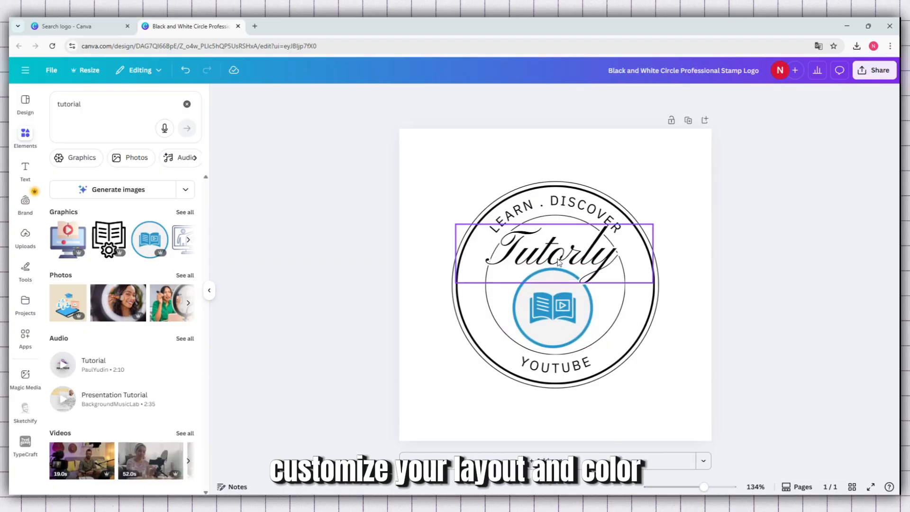
click(582, 213)
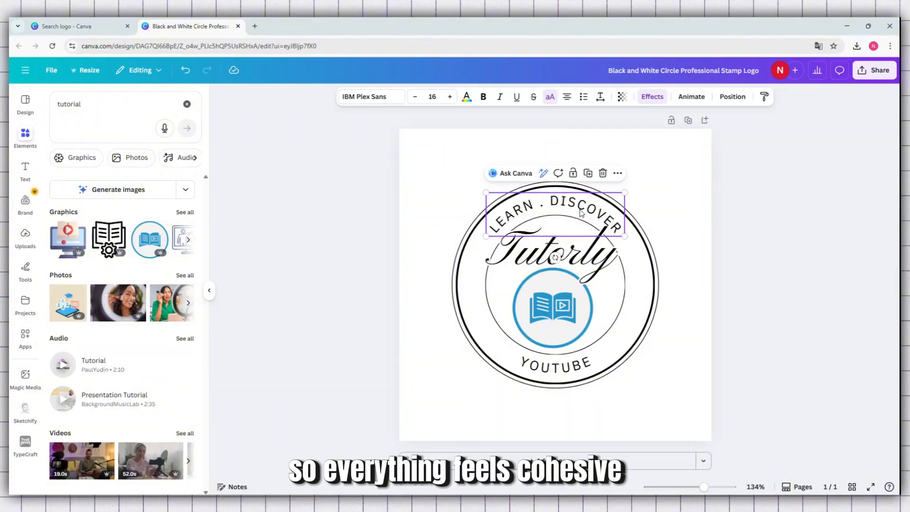
key(Delete)
drag(560, 254, 559, 218)
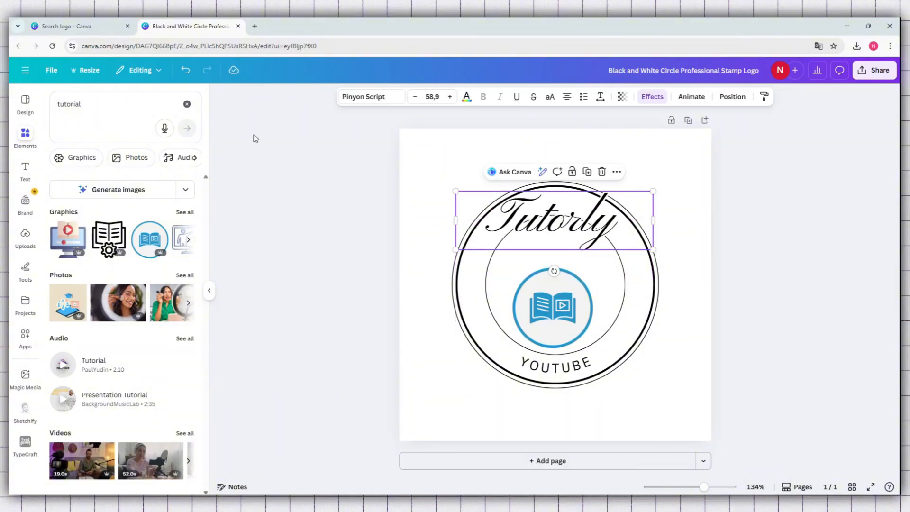
click(185, 70)
click(184, 71)
Step: Delete the Tutorly script text above the book graphic
double_click(588, 253)
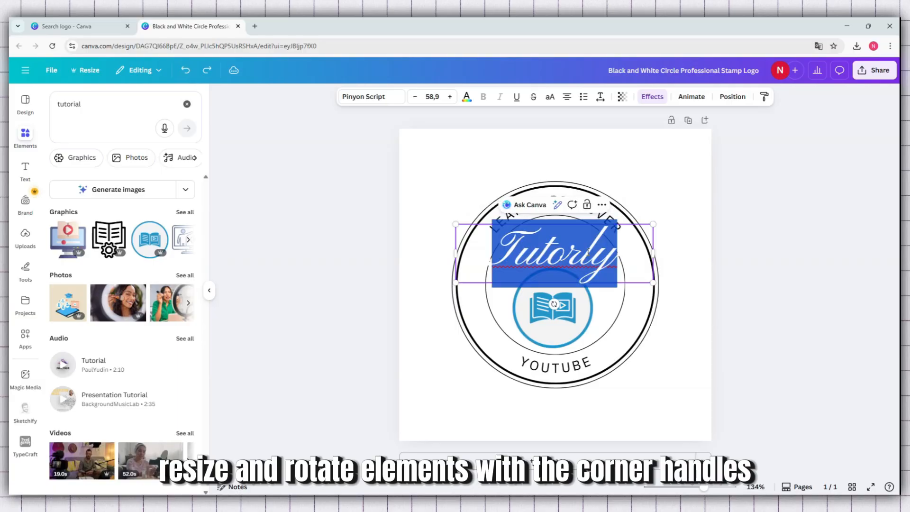
right_click(588, 253)
click(541, 255)
click(540, 256)
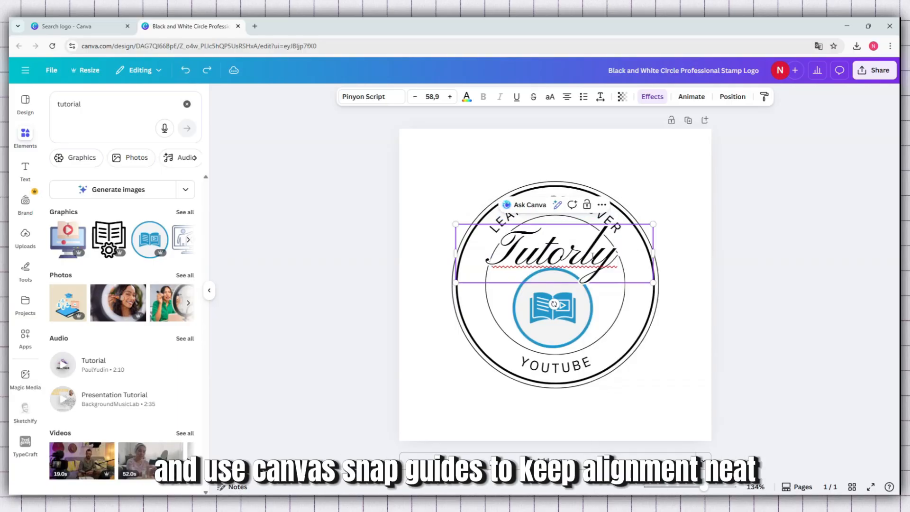
key(Delete)
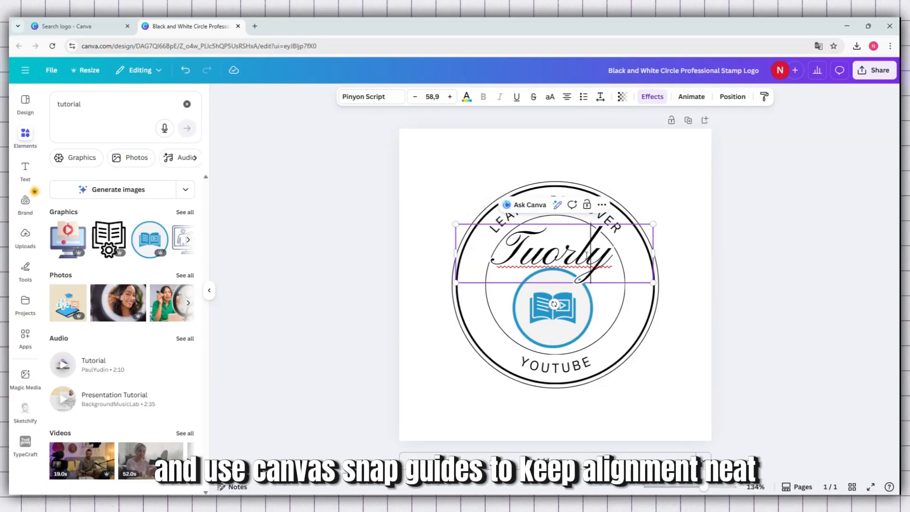
triple_click(587, 255)
key(Delete)
click(668, 257)
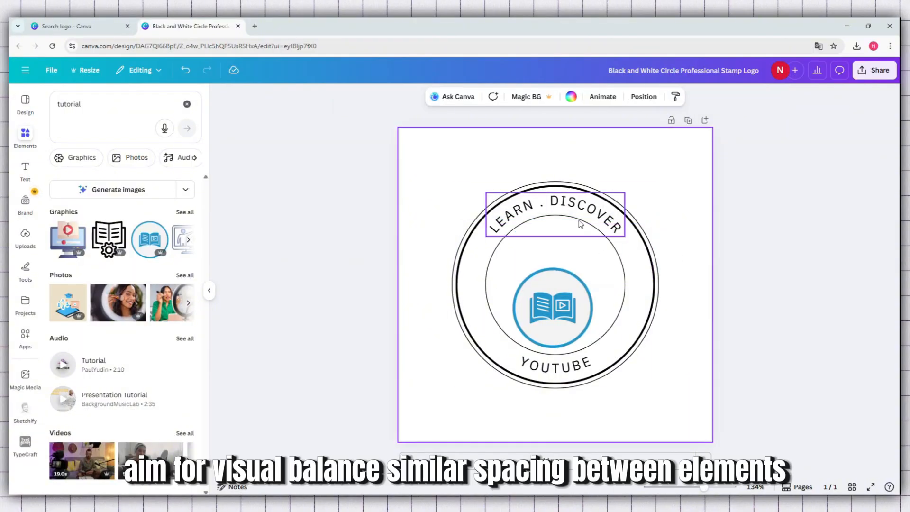
Step: Replace the upper curved text LEARN . DISCOVER with "TUTORLY"
click(569, 207)
click(569, 208)
drag(600, 224, 502, 201)
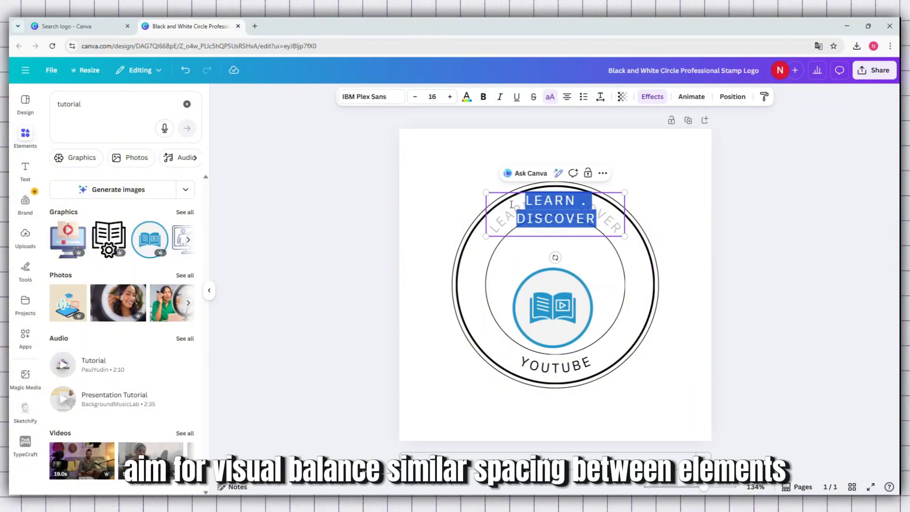
text(TU)
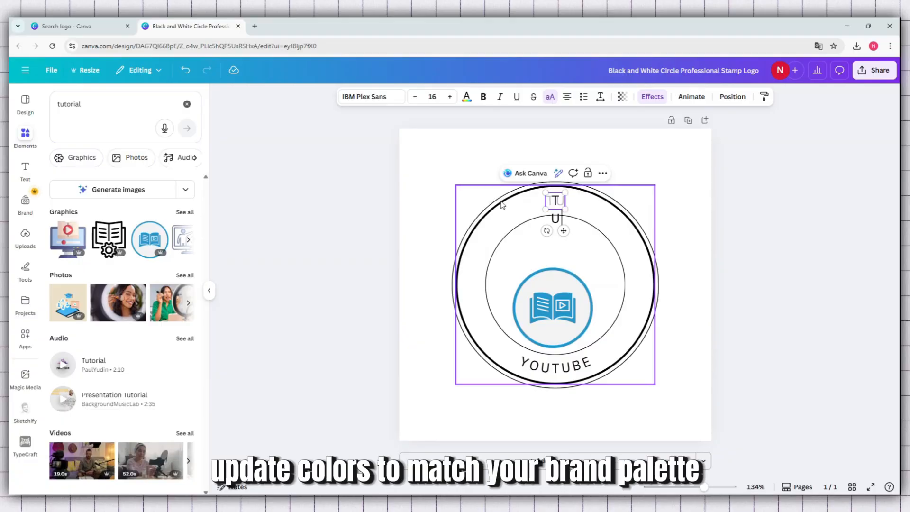
text(TORLY)
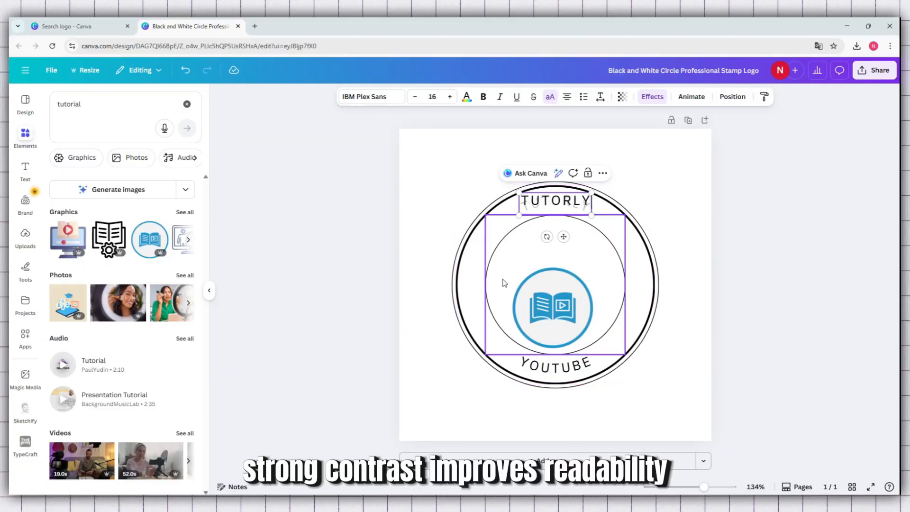
Step: Enlarge the book graphic and centre it inside the inner circle
click(553, 311)
drag(555, 313, 560, 286)
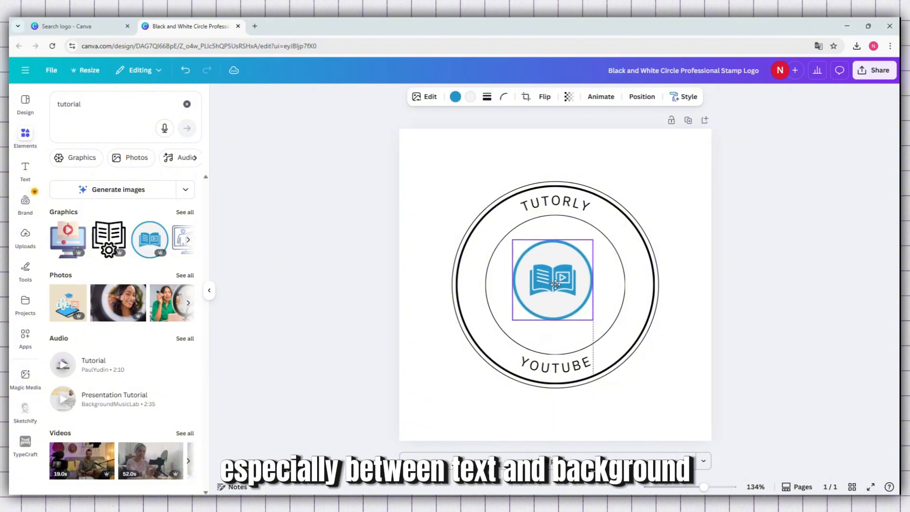
drag(519, 322, 493, 364)
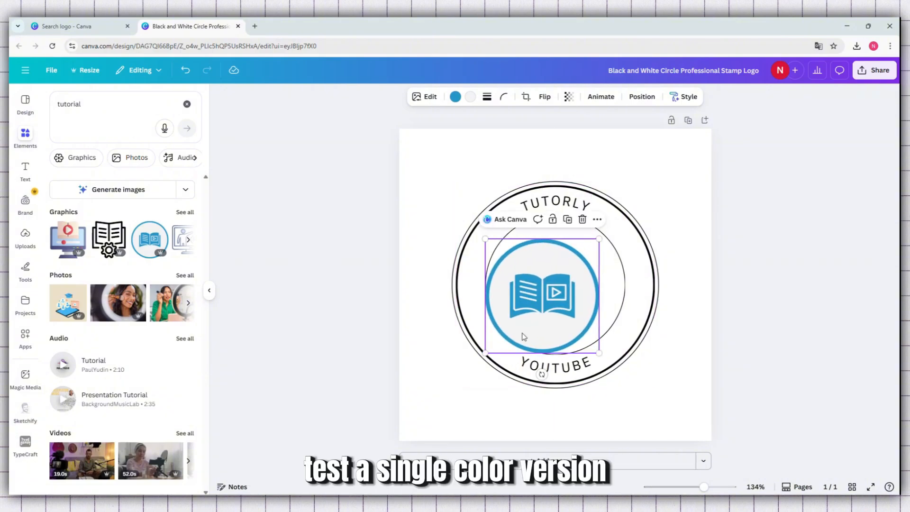
drag(541, 250, 555, 237)
Step: Increase the curved TUTORLY text to font size 27 and nudge it slightly upward between the rings
click(558, 196)
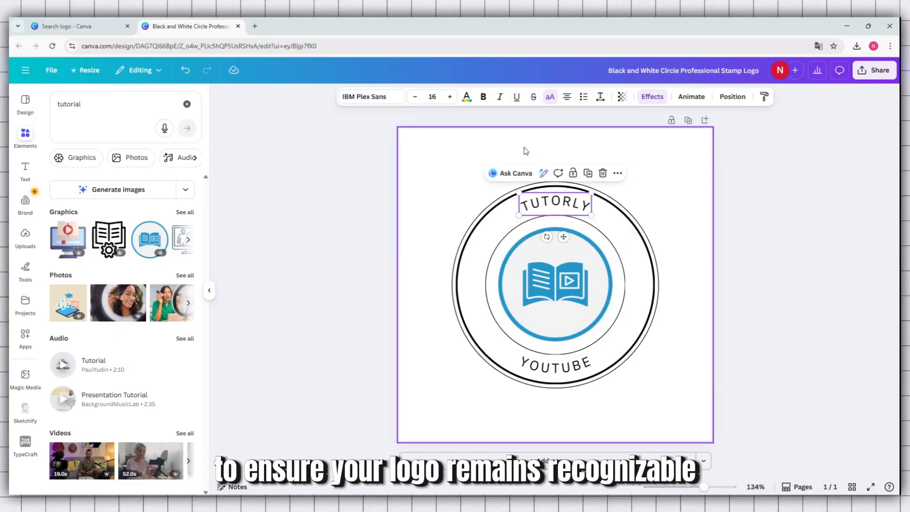
click(450, 97)
click(450, 98)
click(450, 97)
click(450, 97)
click(450, 98)
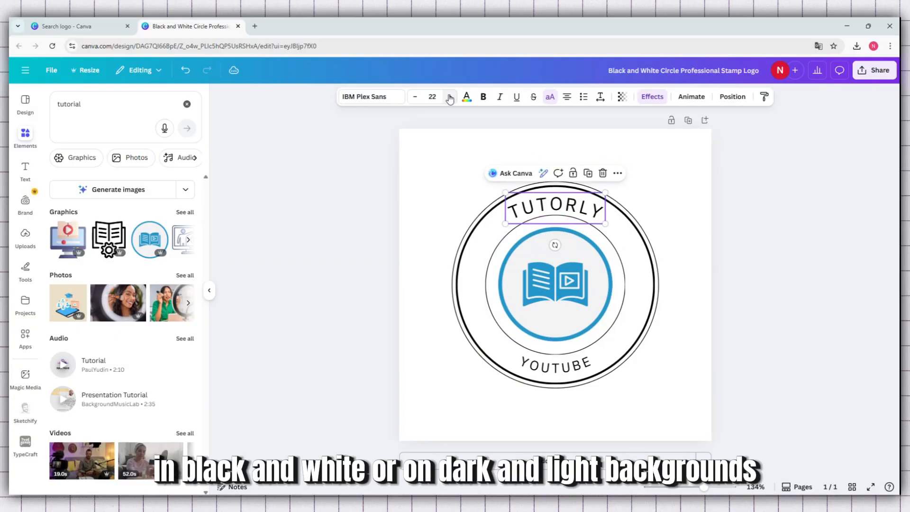
click(450, 97)
click(450, 97)
click(450, 97)
click(450, 98)
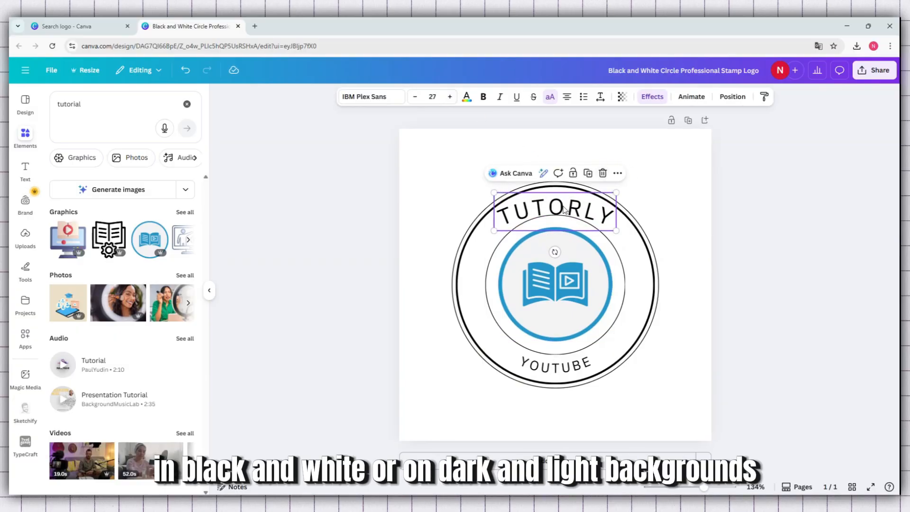
drag(564, 210, 564, 206)
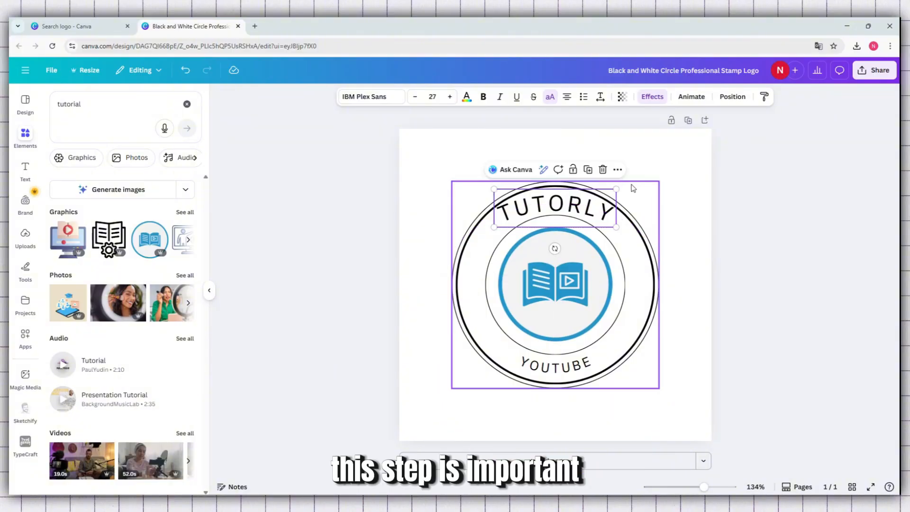
Step: Enlarge the book graphic from its corners until its blue ring fills the logo's inner circle
click(680, 178)
click(538, 278)
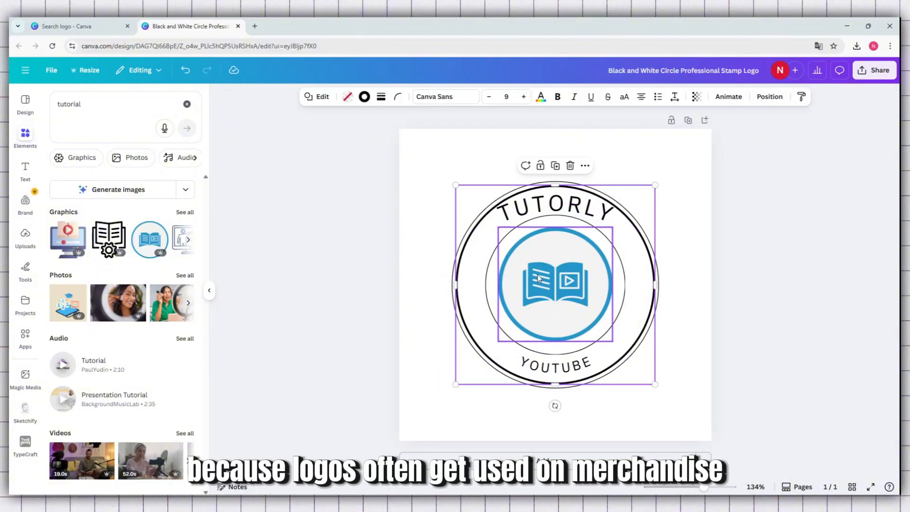
click(538, 278)
mouse_move(613, 227)
mouse_down()
mouse_move(654, 188)
mouse_move(613, 228)
mouse_up()
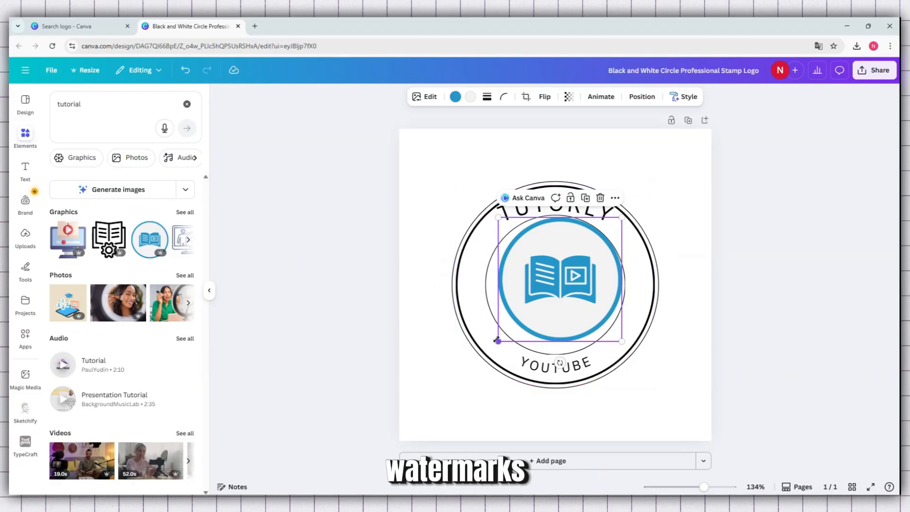
drag(498, 341, 486, 353)
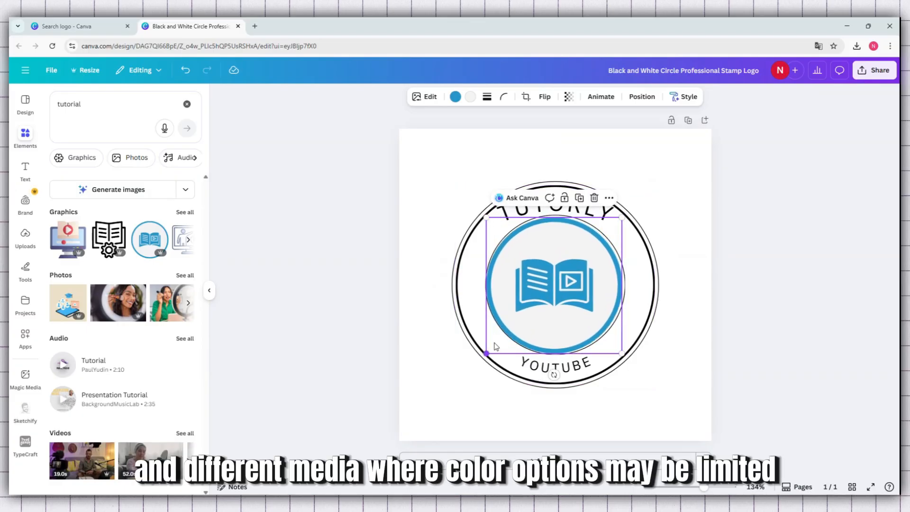
drag(622, 217, 626, 214)
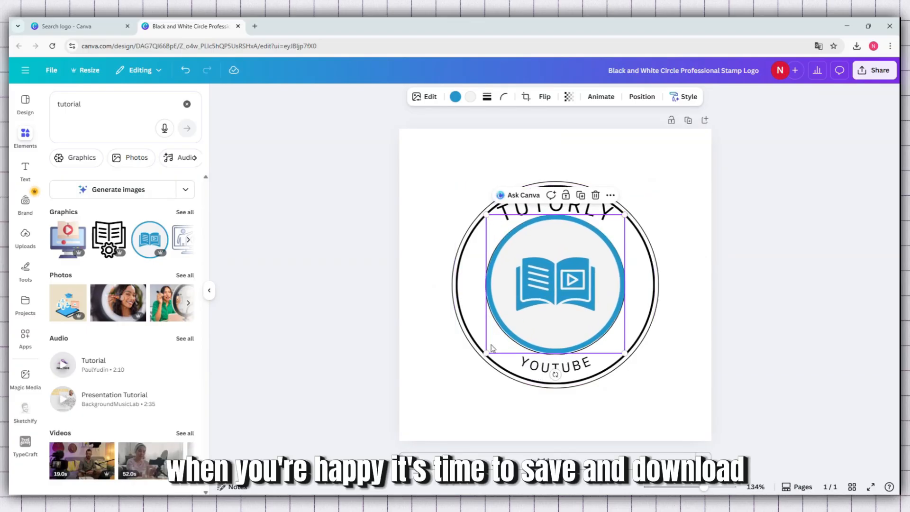
click(668, 214)
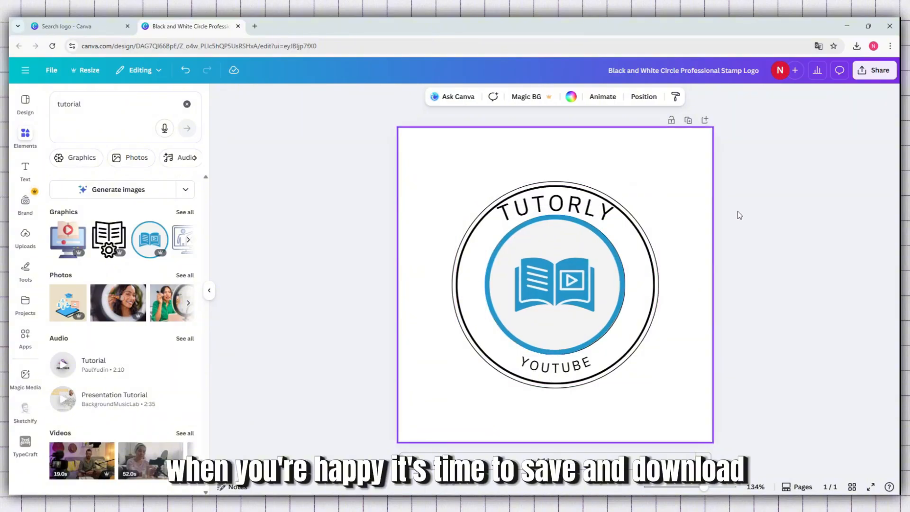
click(560, 365)
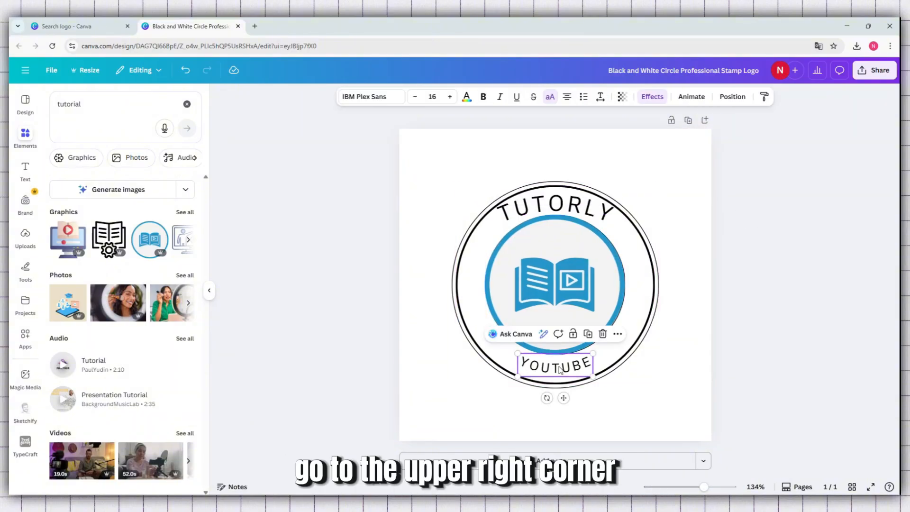
click(560, 365)
drag(587, 362, 465, 357)
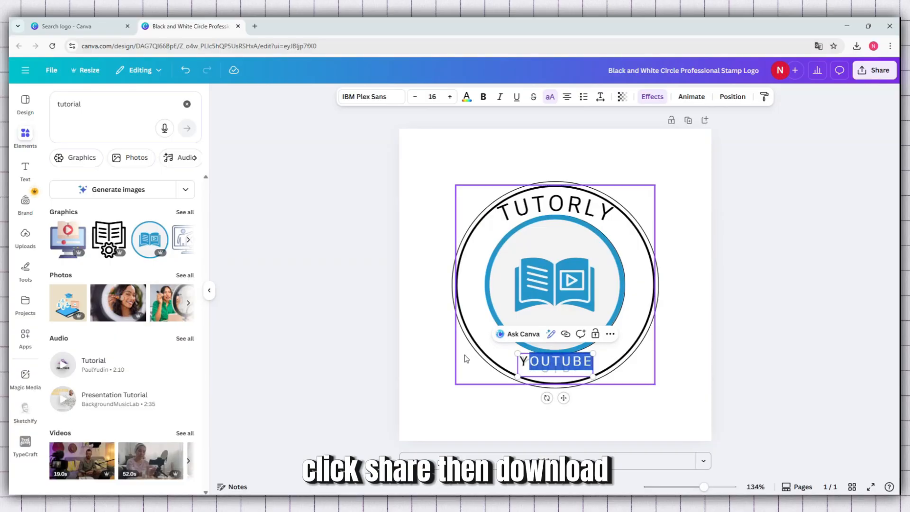
key(BackSpace)
text(L)
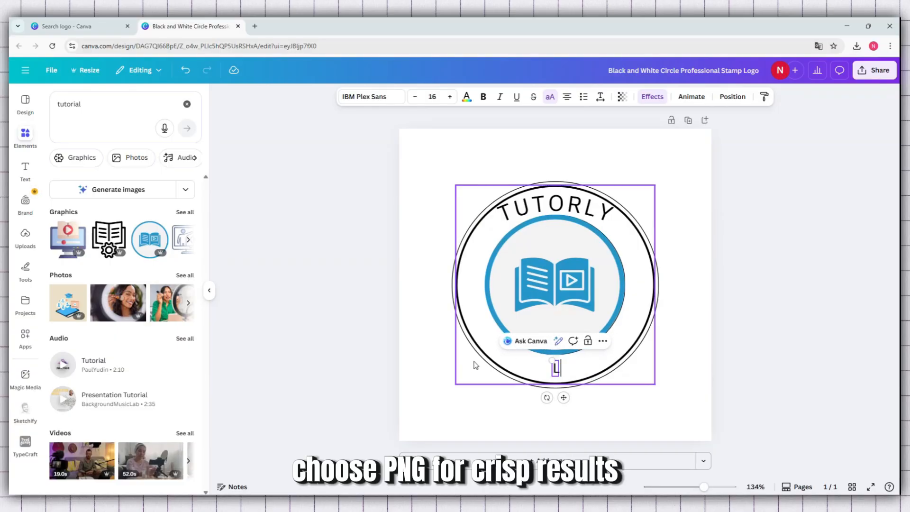
text(E)
click(476, 365)
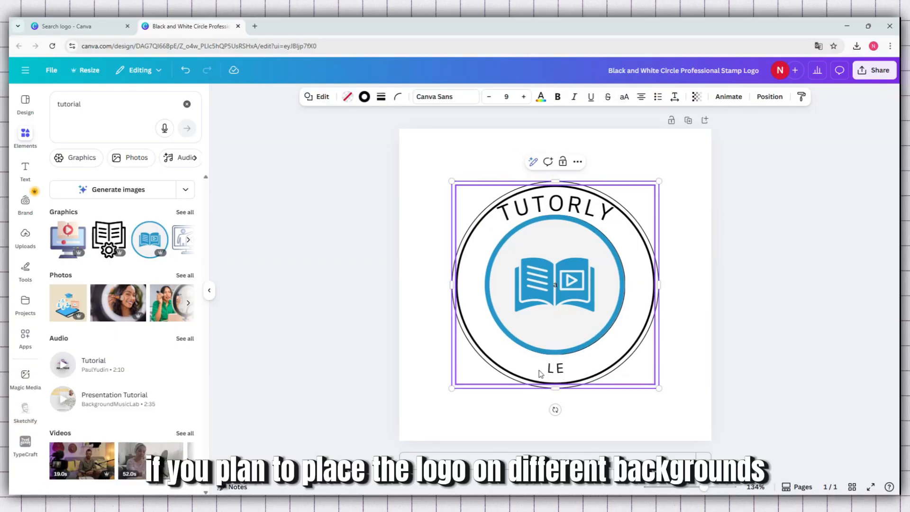
click(556, 370)
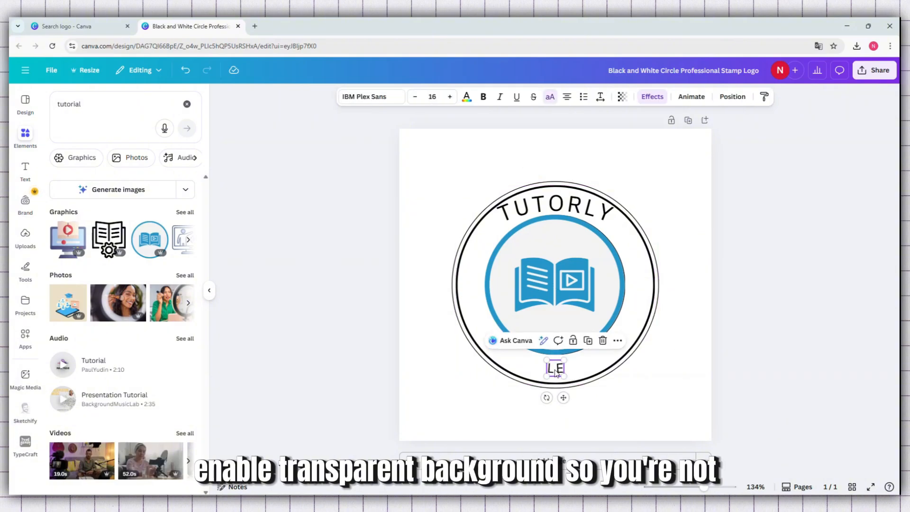
click(558, 371)
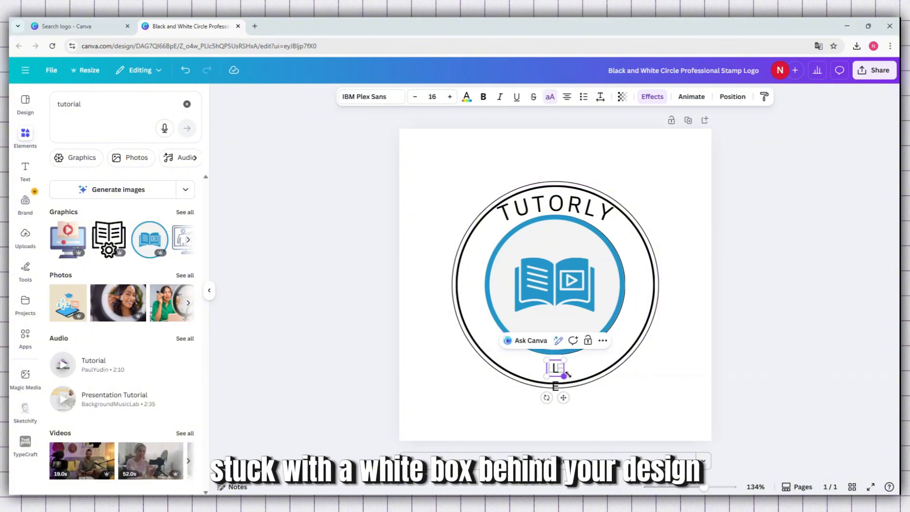
drag(560, 377, 526, 419)
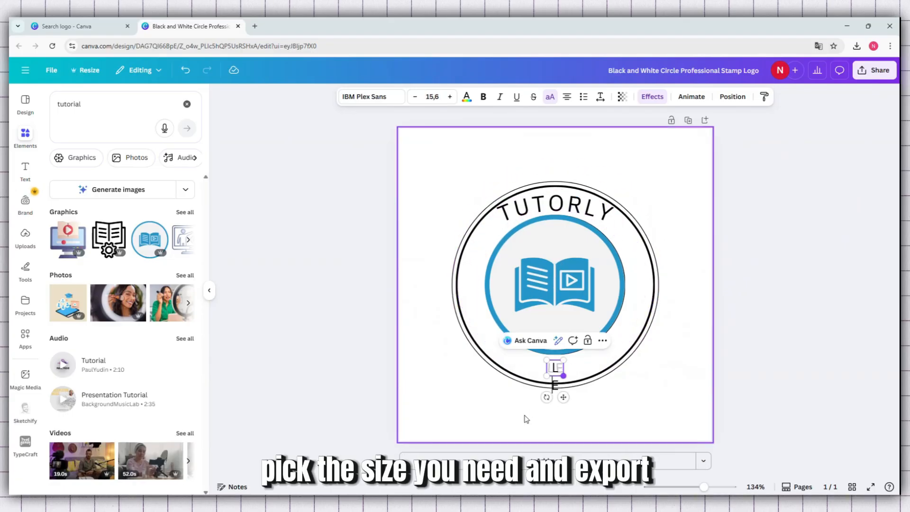
click(185, 72)
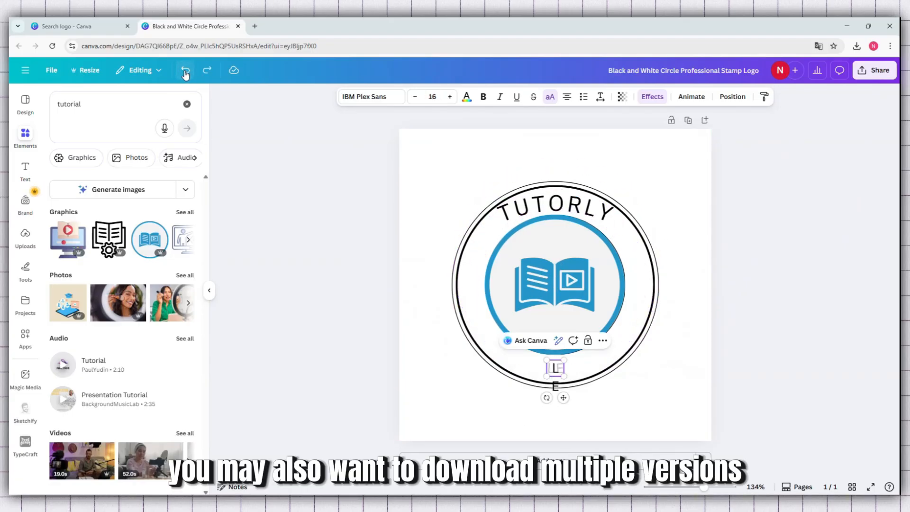
click(186, 71)
click(185, 71)
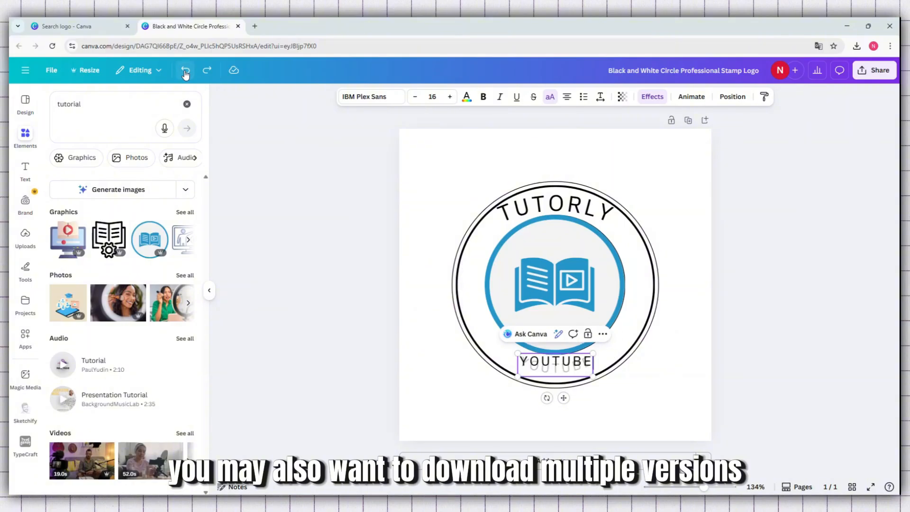
Step: Replace the lower curved text YOUTUBE with "LEARN . DISCOVER"
double_click(565, 365)
text(L)
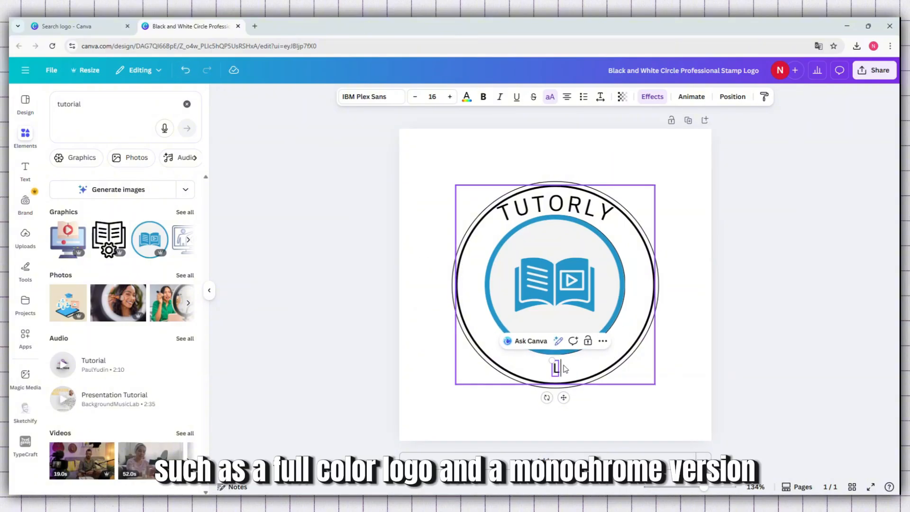
text(EARN . D)
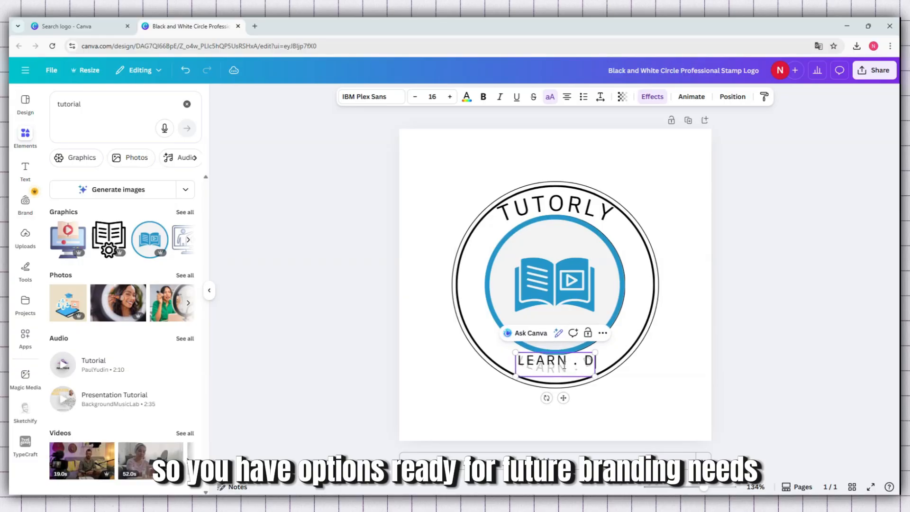
text(ISCOVER)
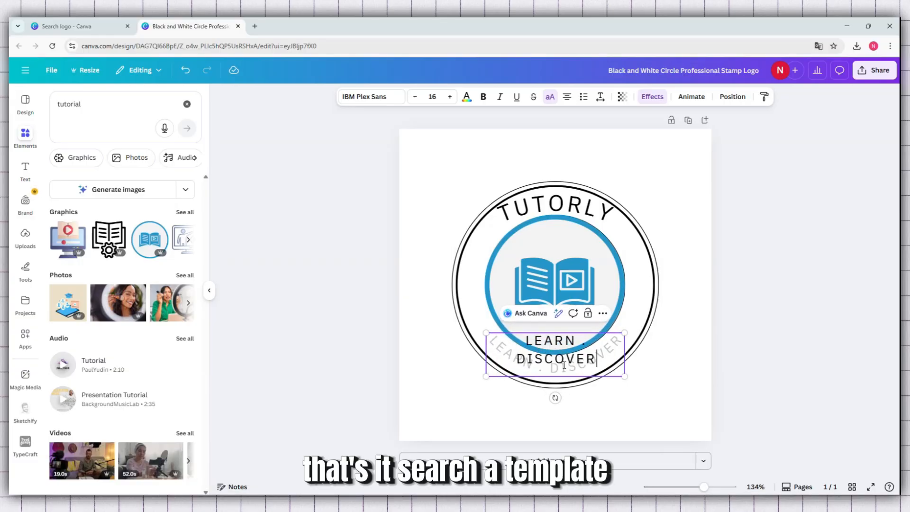
click(676, 244)
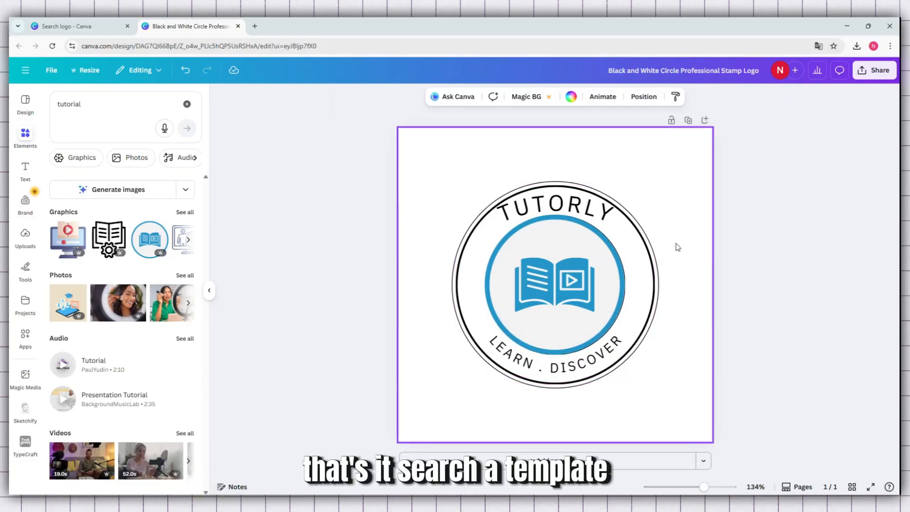
Step: Download the finished logo design with PNG as the file type
click(882, 75)
click(732, 266)
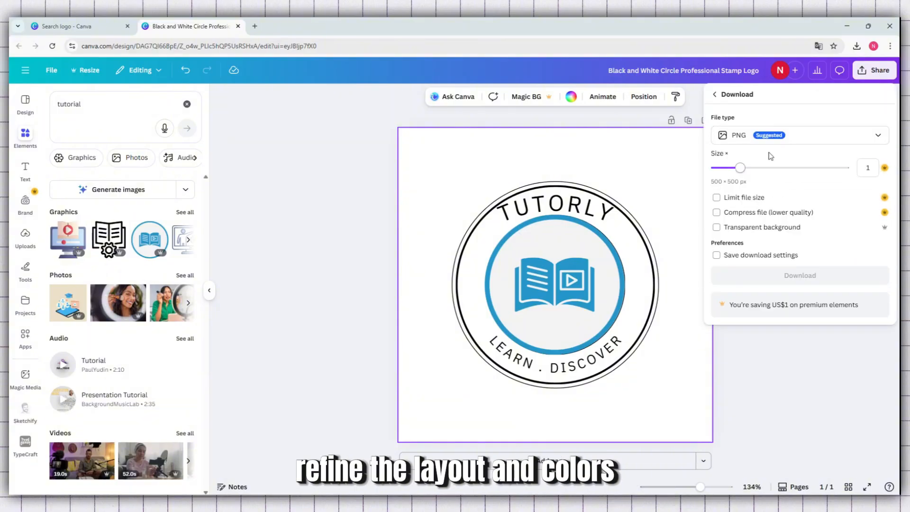
click(782, 137)
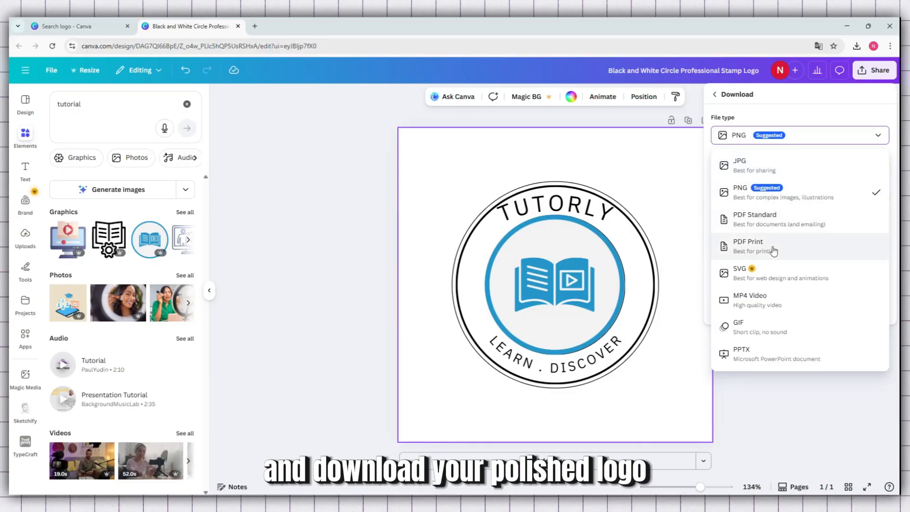
click(777, 192)
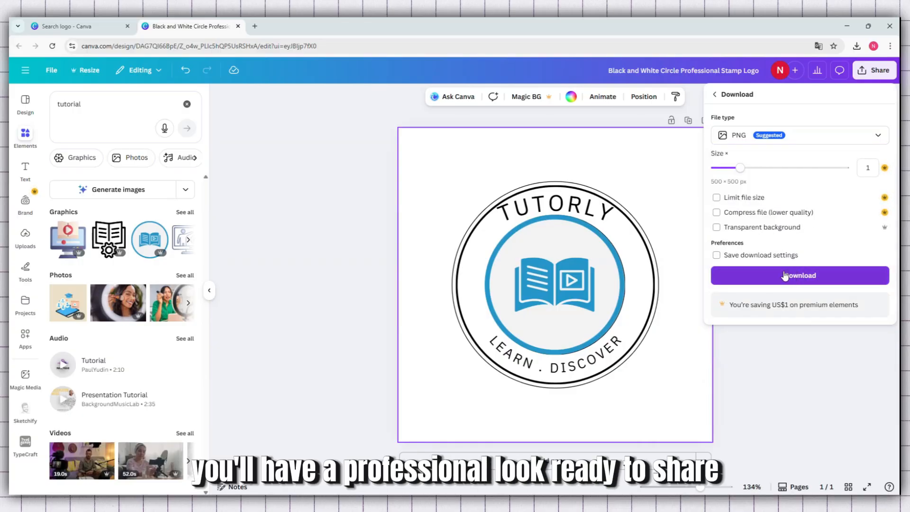
click(805, 275)
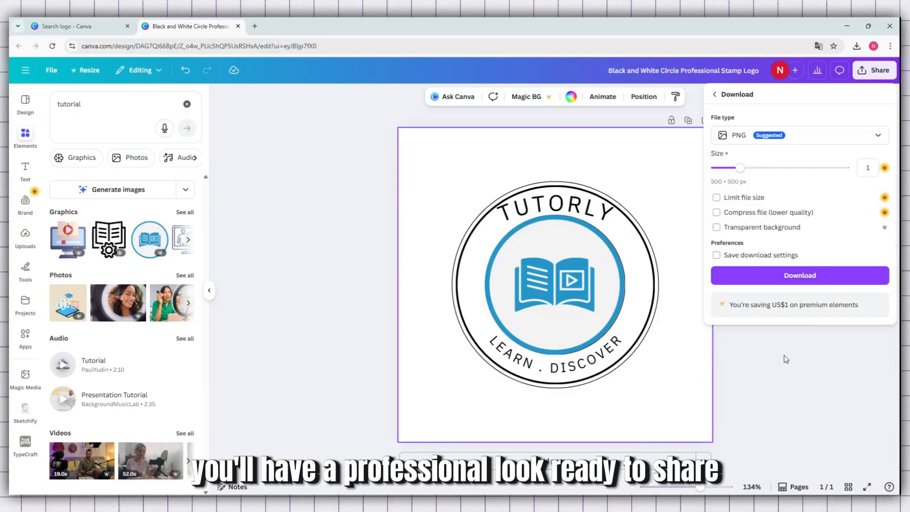